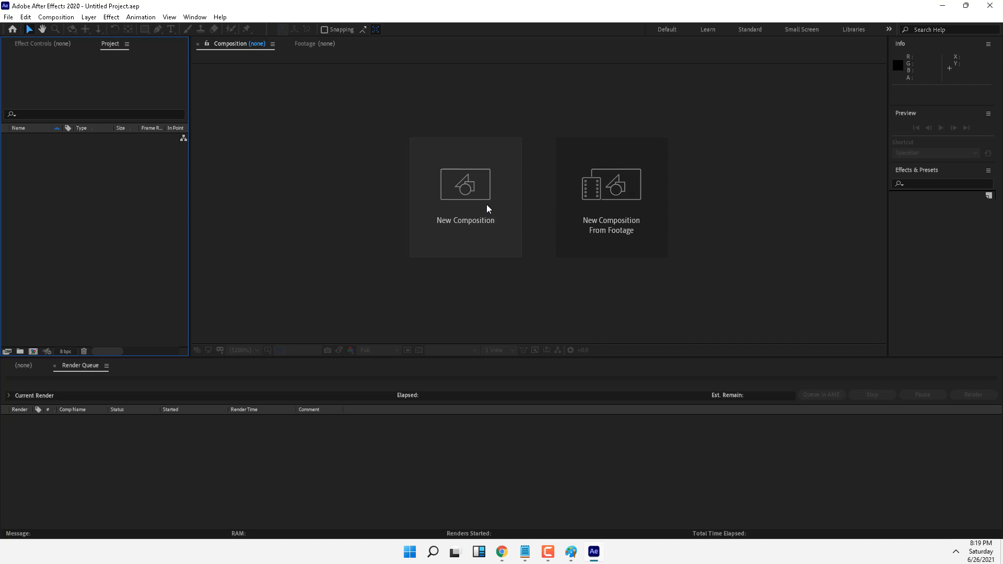
Create a new composition named "Logo Animation" using the HDV/HDTV 720 29.97 preset
left_click(487, 205)
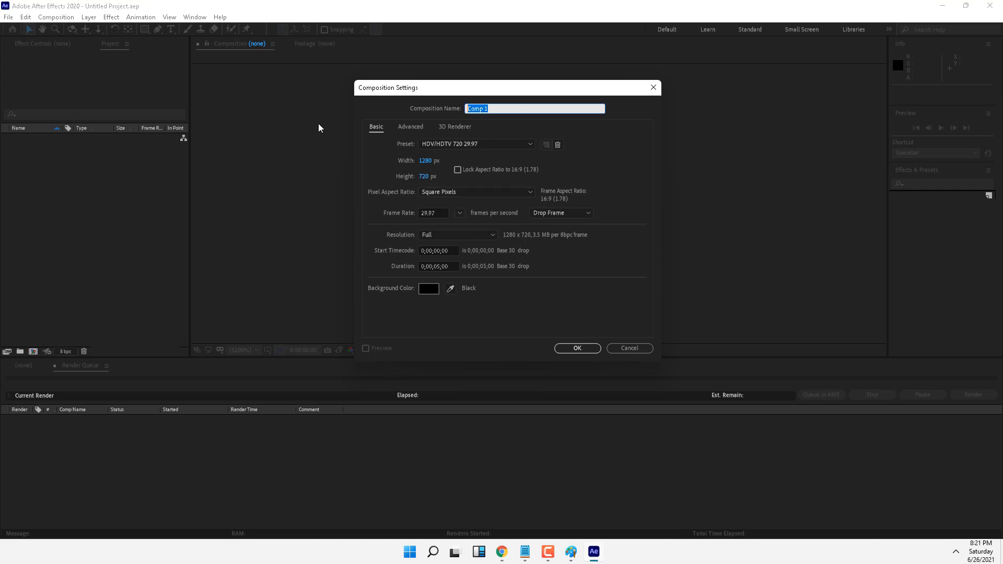
type("og")
key("BackSpace")
key("BackSpace")
type("Logo Animation")
left_click(444, 143)
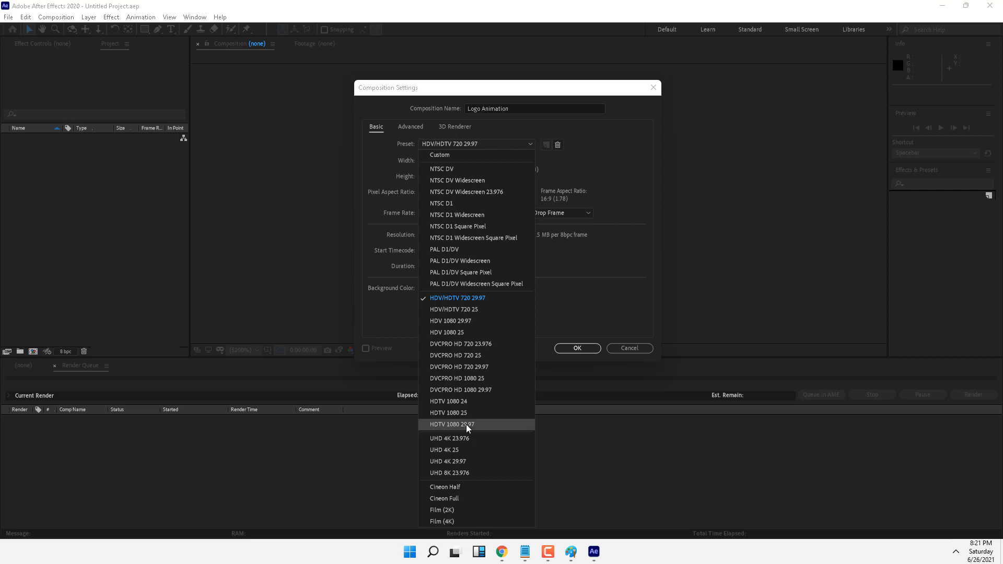
left_click(494, 295)
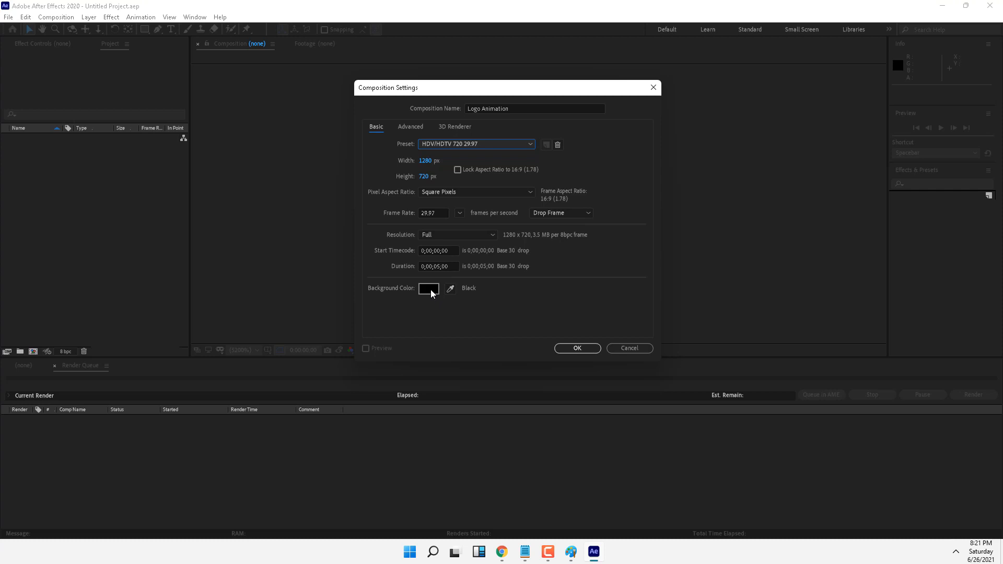
left_click(578, 348)
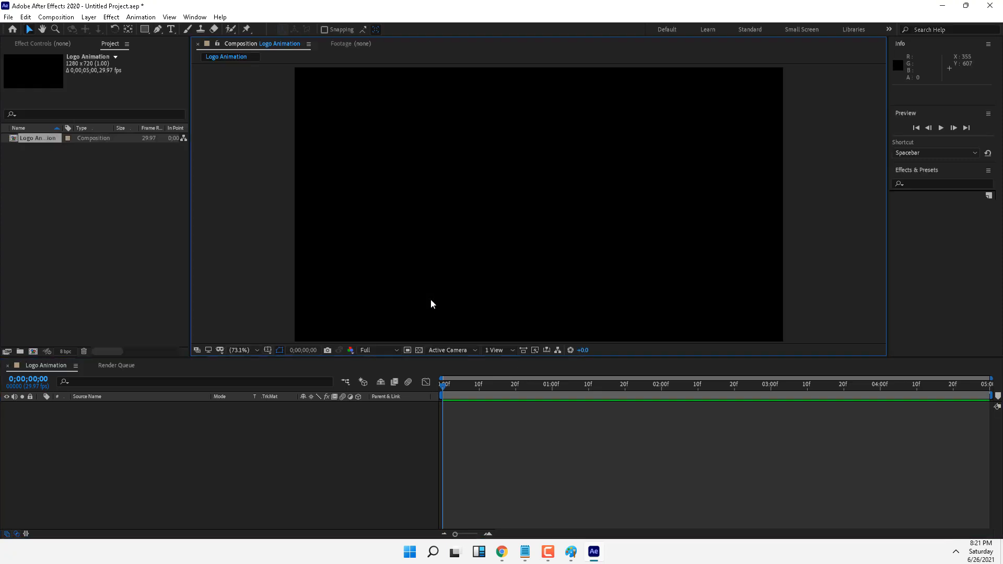
Reset the Effects workspace to its saved layout
left_click(198, 18)
mouse_move(205, 32)
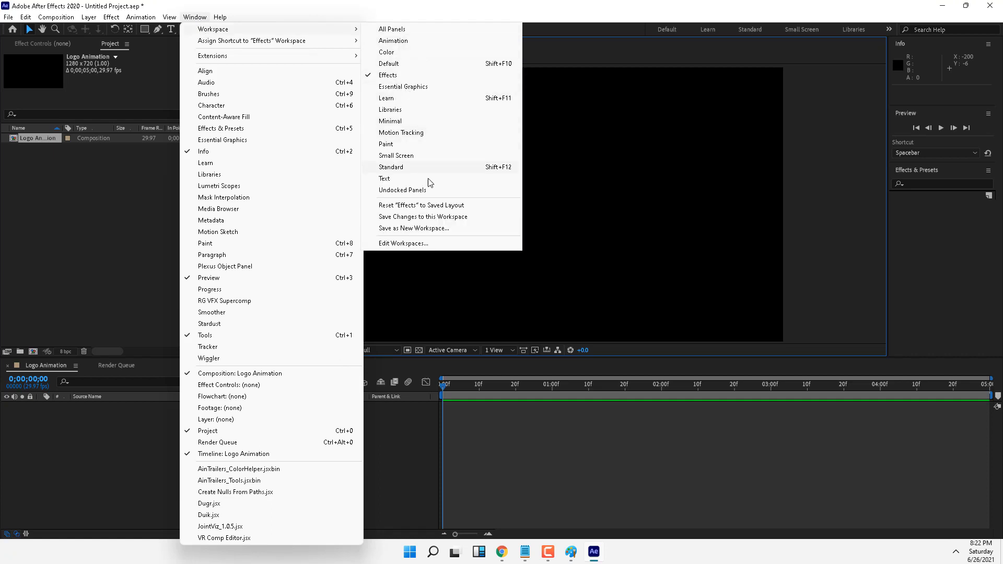
left_click(408, 204)
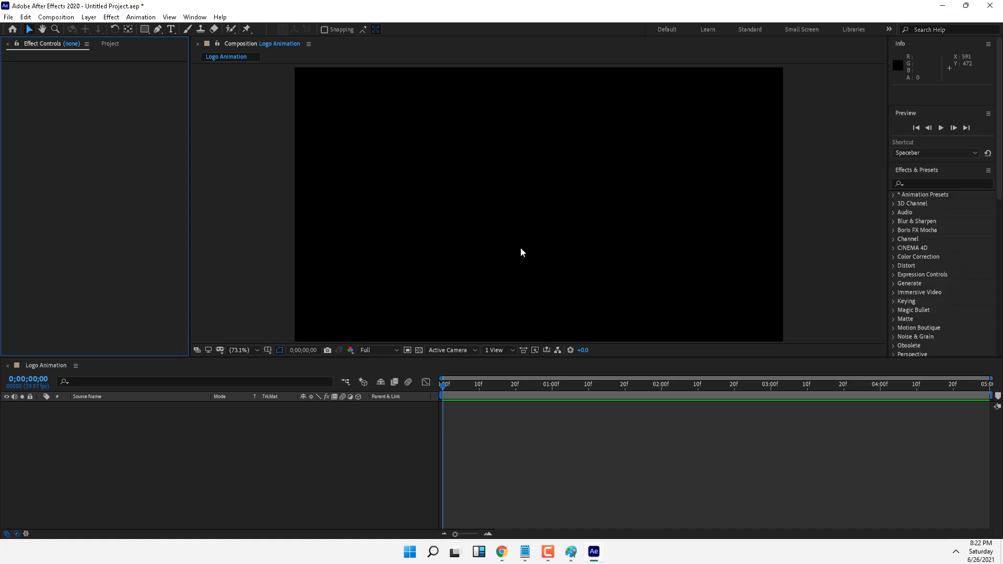
Switch to the Motion Tracking workspace
left_click(193, 17)
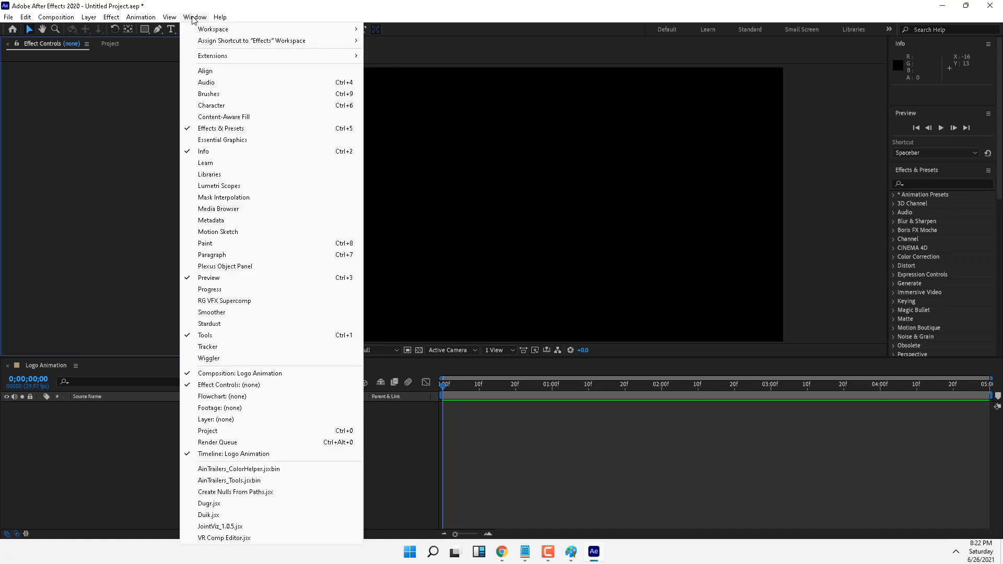
mouse_move(206, 31)
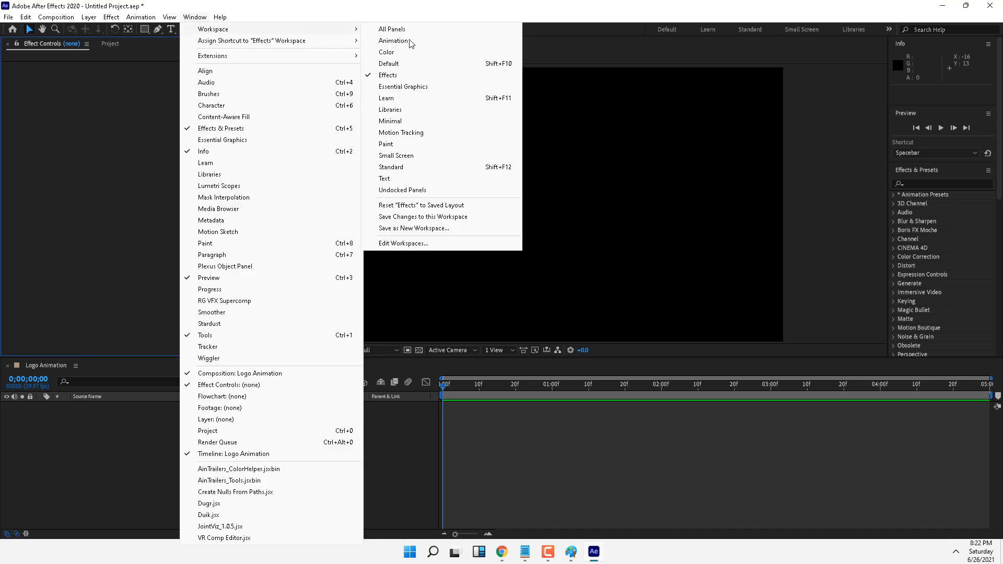
left_click(409, 133)
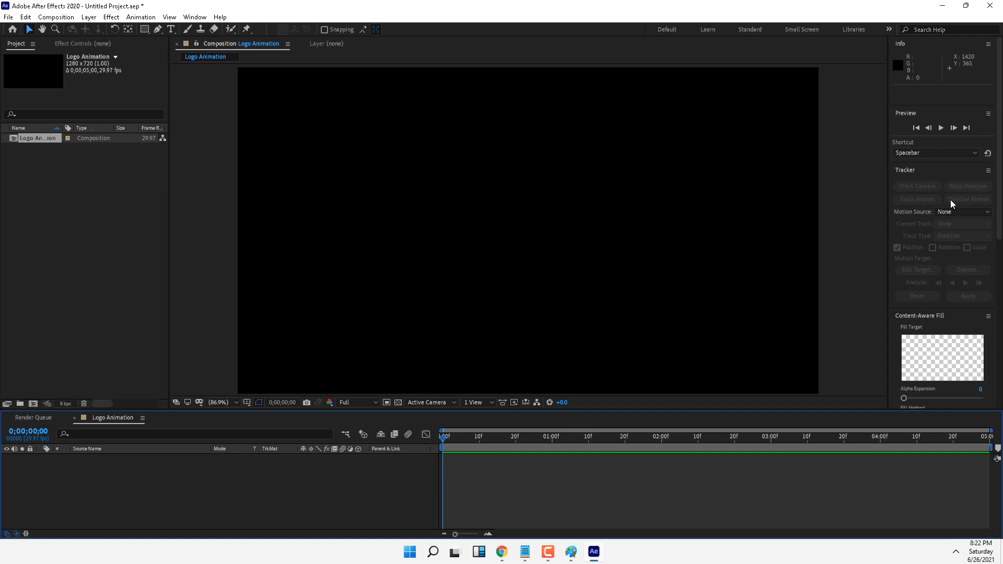
Return to the Effects workspace and reset it to its saved layout
left_click(194, 17)
mouse_move(206, 31)
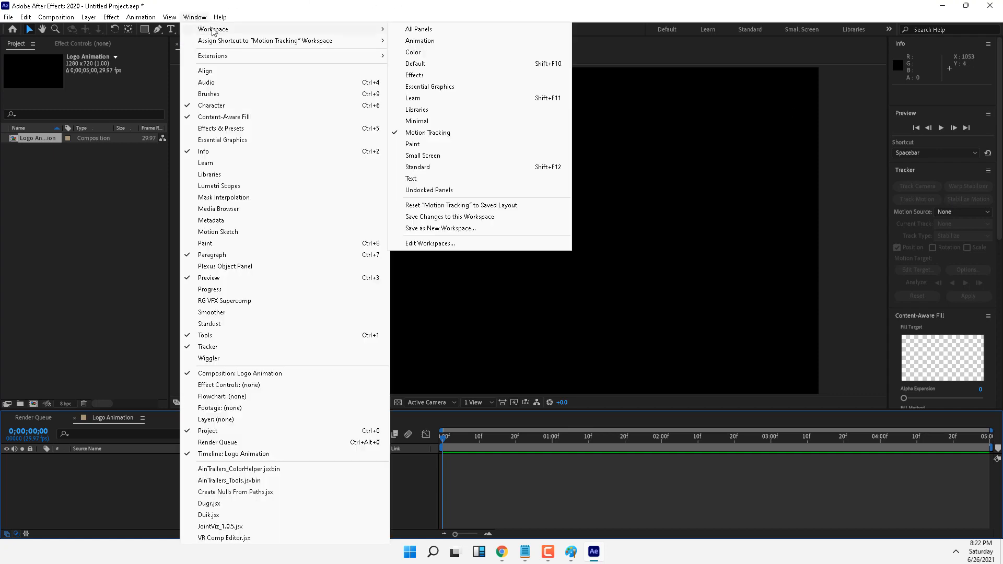
left_click(422, 77)
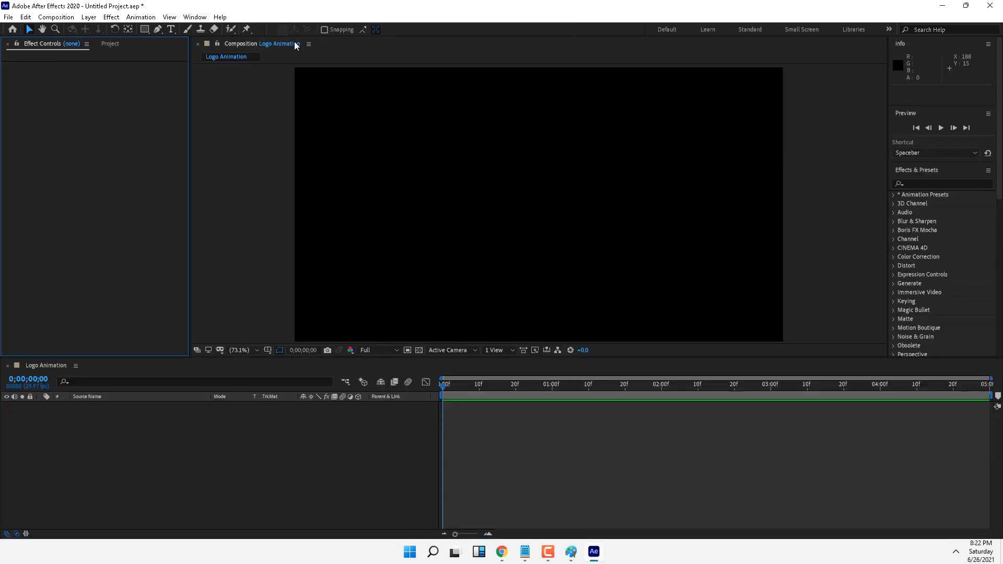
left_click(195, 17)
mouse_move(206, 31)
left_click(442, 211)
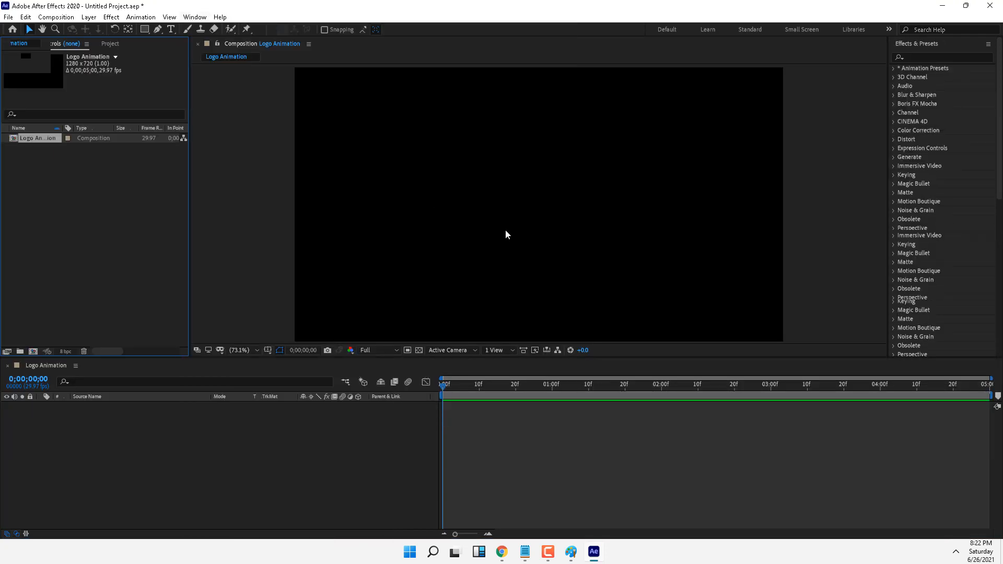
Show the Title/Action Safe guides and the rulers in the composition view
left_click(268, 350)
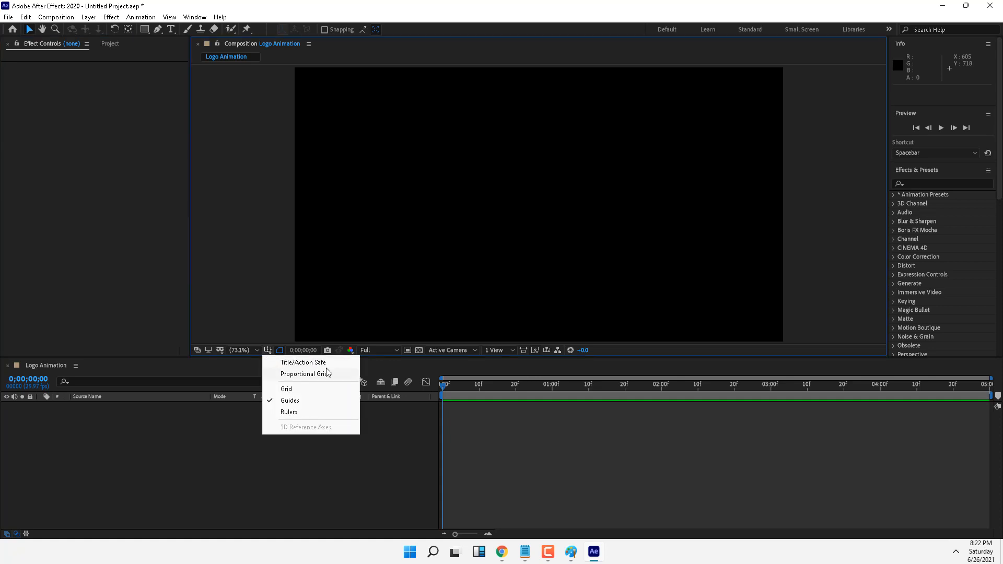
left_click(290, 367)
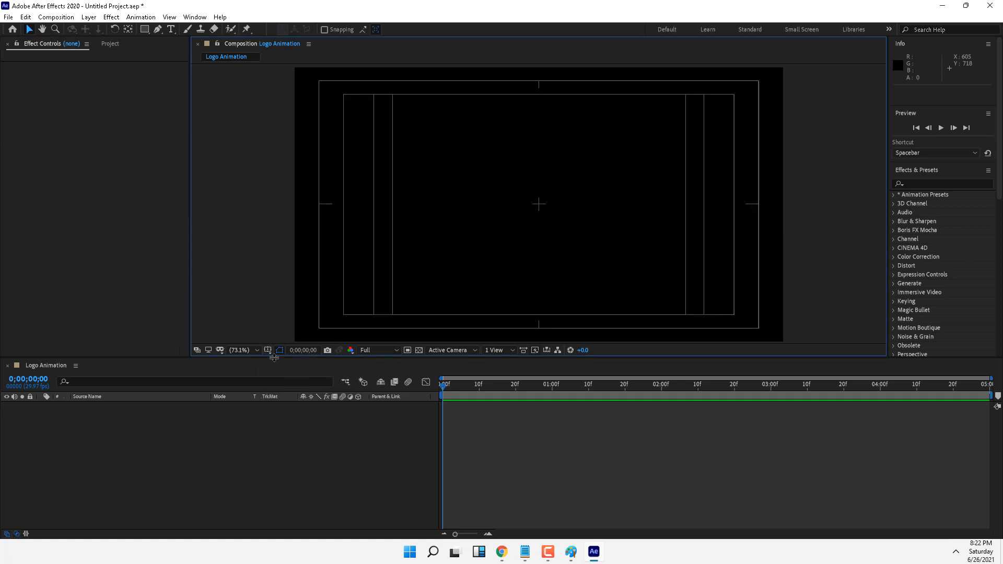
left_click(266, 350)
left_click(289, 411)
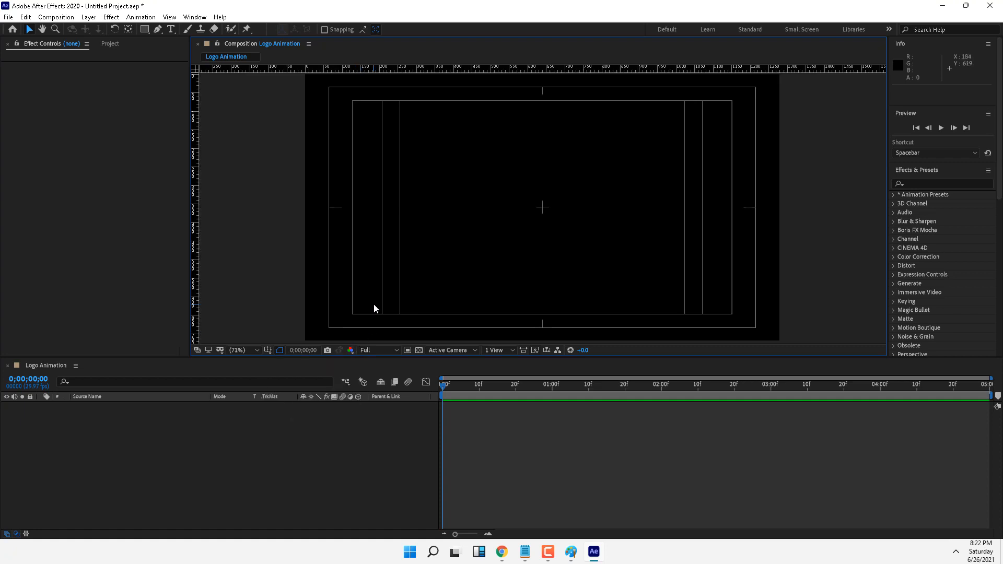
Look over the project items, effect controls, effects list and timeline, scrubbing the playhead forward and back to the start
left_click(111, 44)
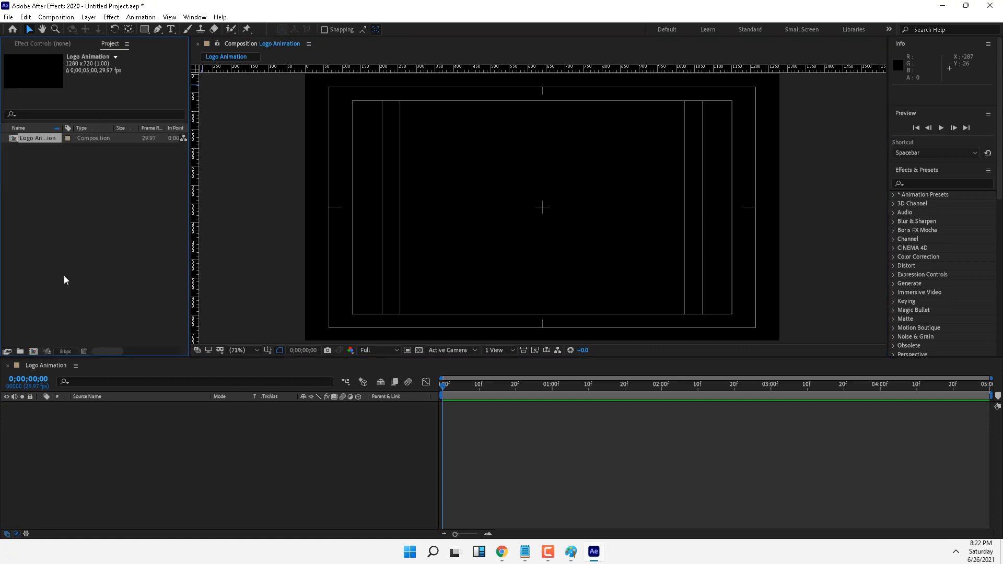
left_click(85, 265)
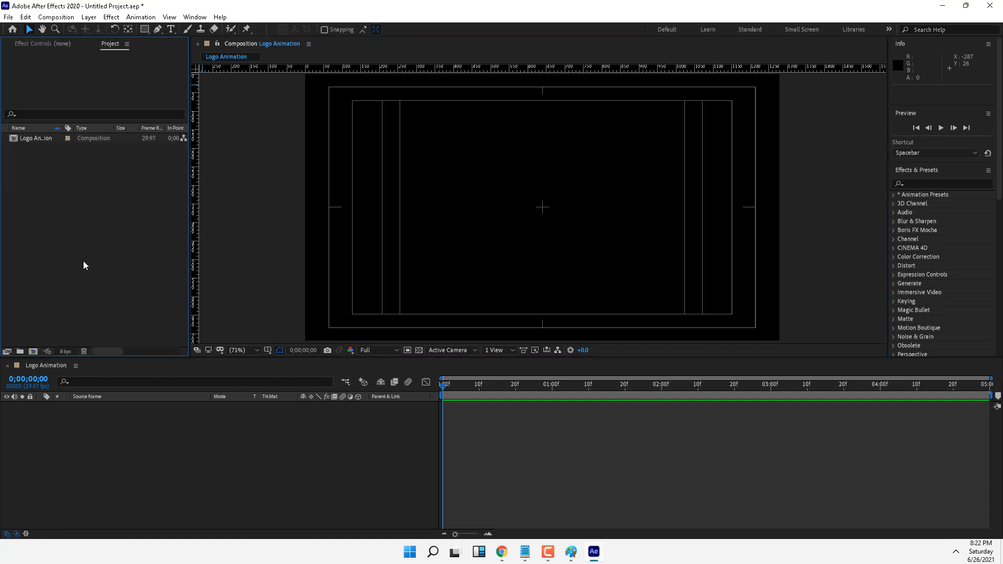
left_click(47, 46)
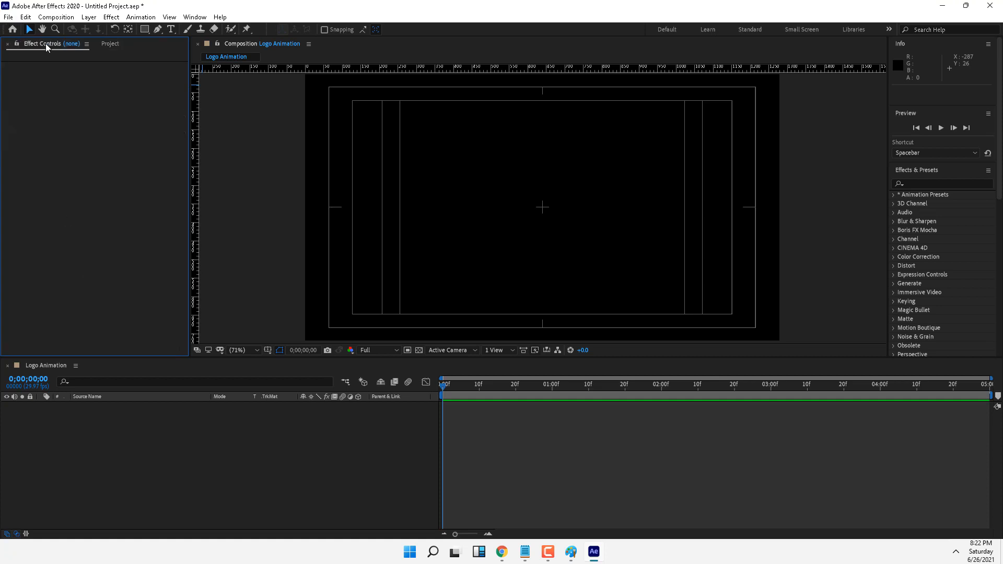
left_click(937, 184)
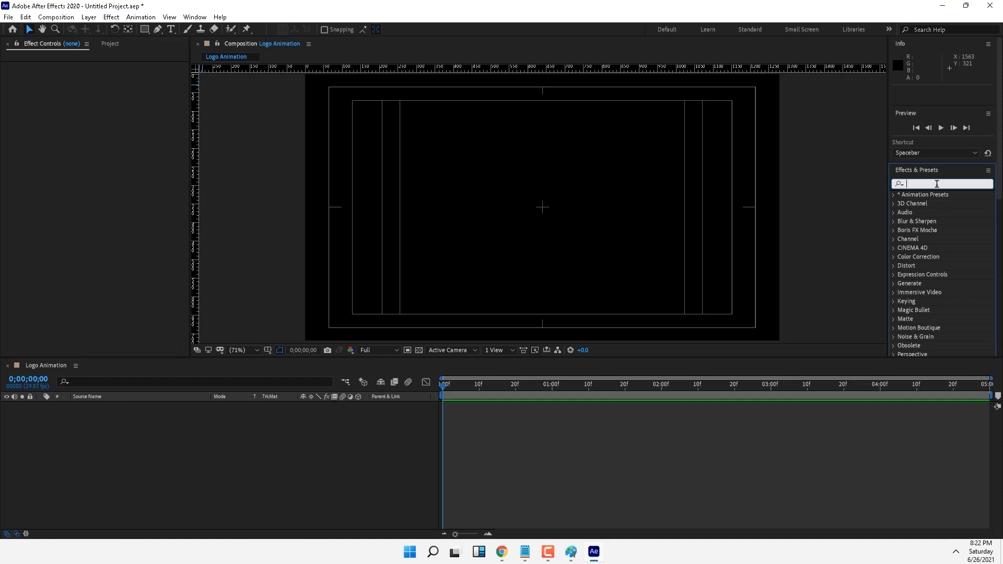
left_click(87, 113)
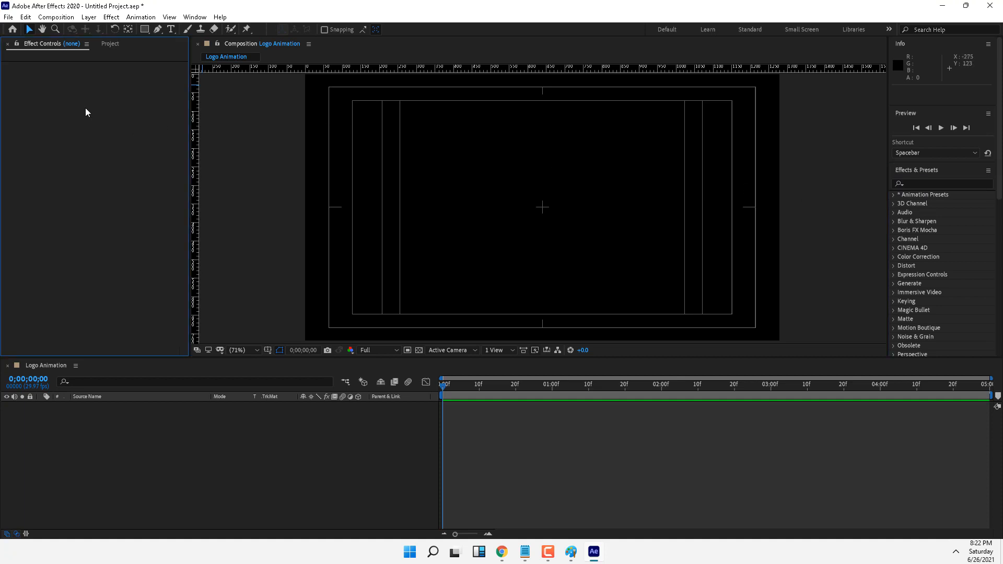
left_click(359, 465)
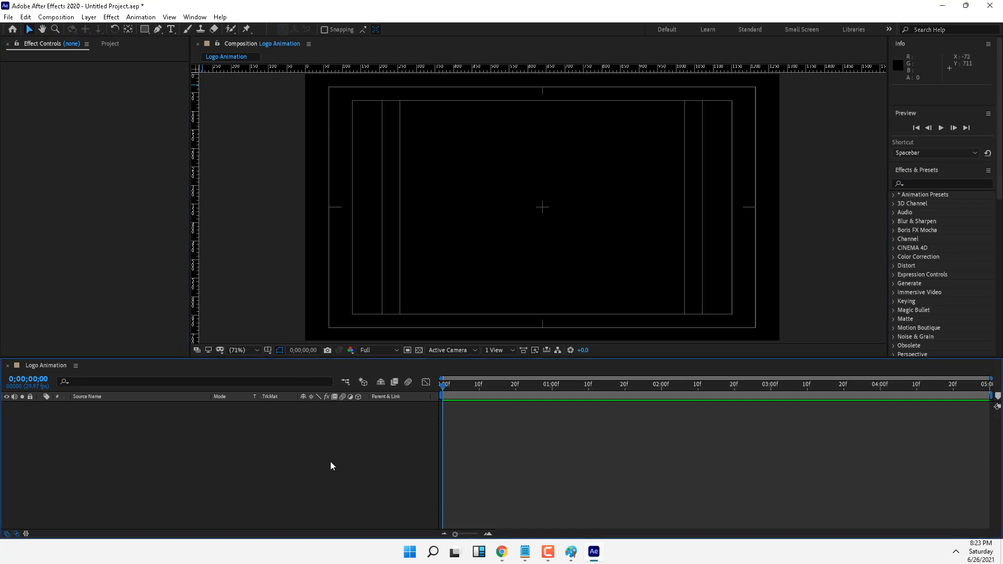
left_click_drag(585, 391, 530, 391)
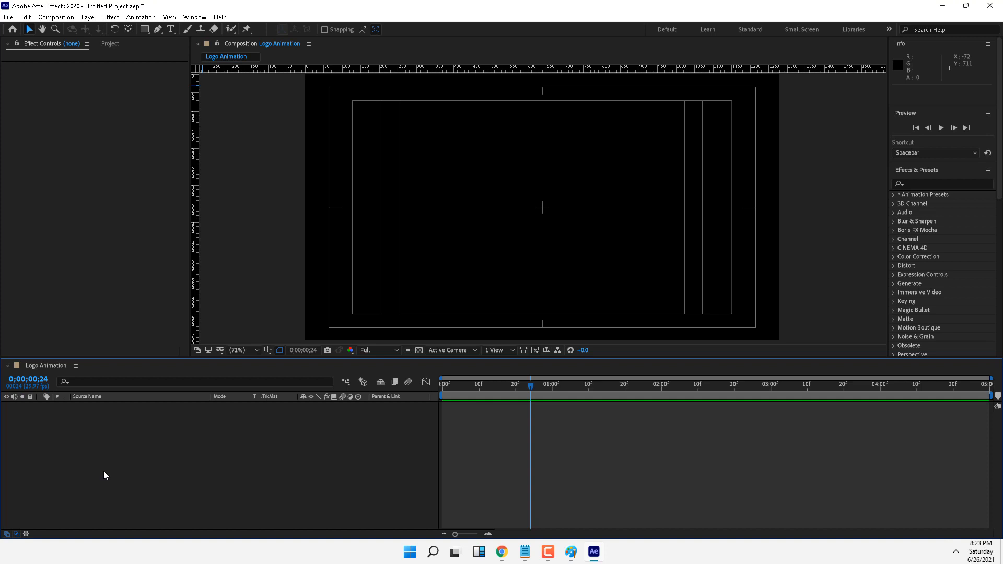
left_click_drag(531, 389, 320, 396)
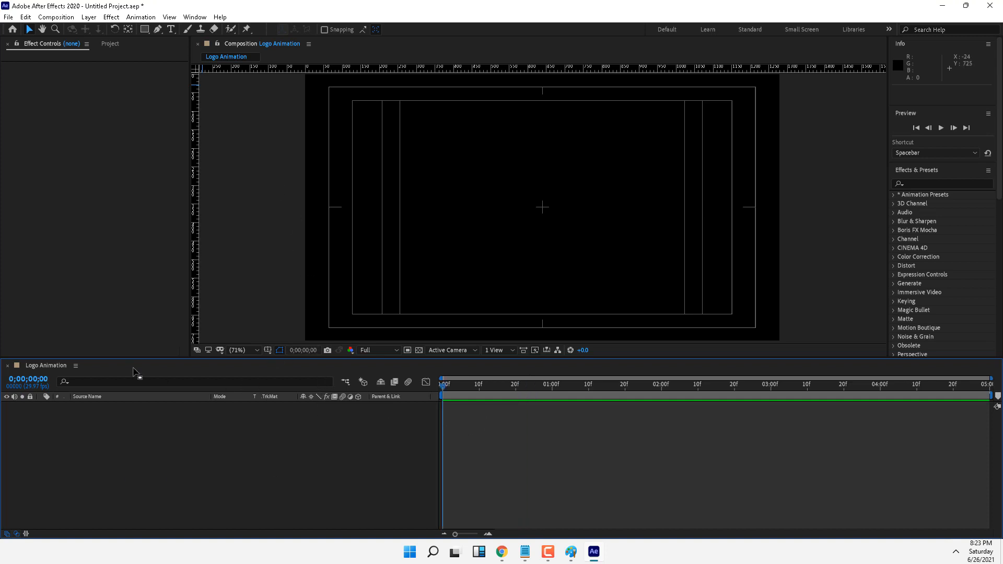
Try rearranging the workspace by moving the Logo Animation timeline and Project panels to other panel groups
left_click_drag(44, 368, 311, 261)
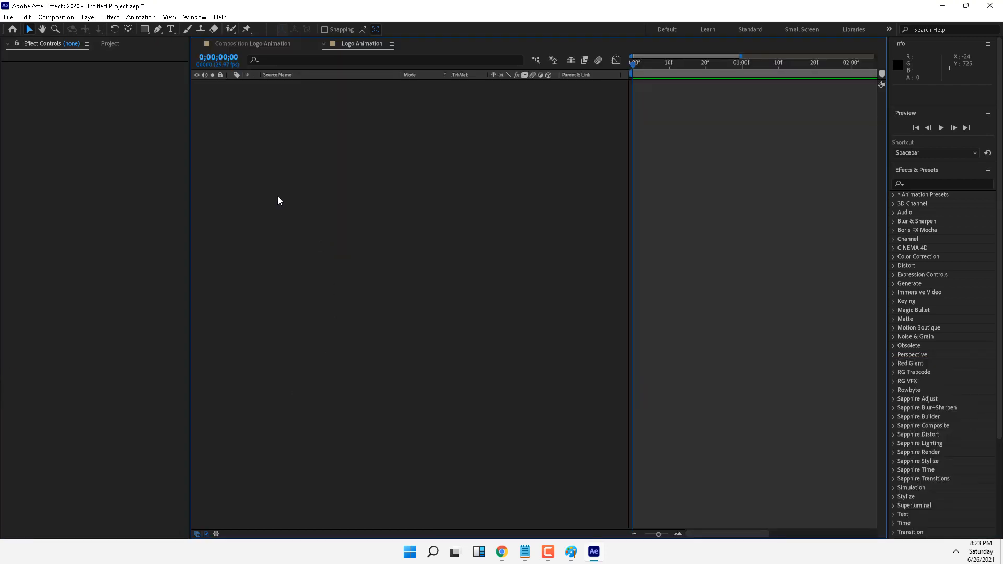
left_click_drag(120, 45, 329, 45)
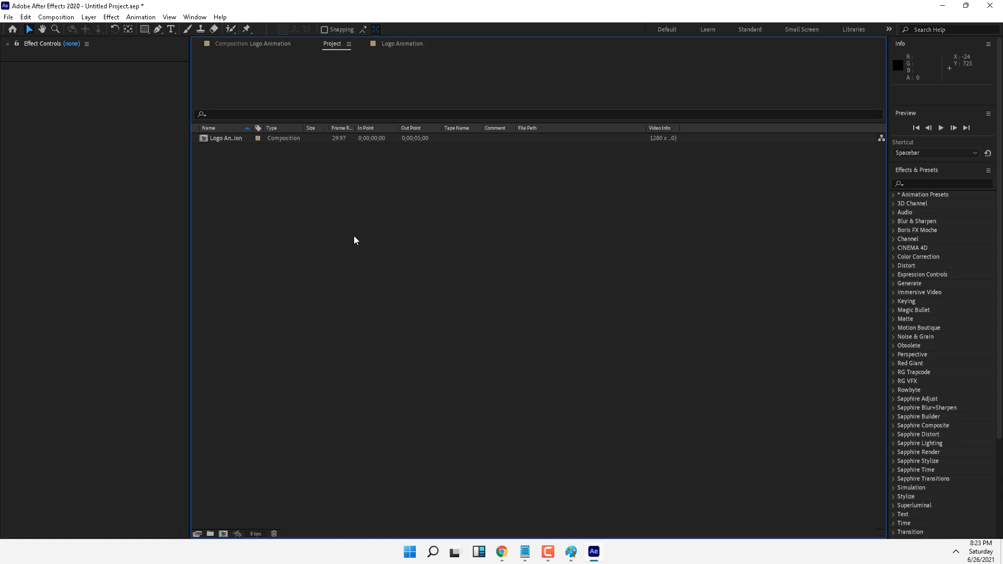
left_click_drag(331, 44, 77, 61)
left_click_drag(363, 43, 136, 398)
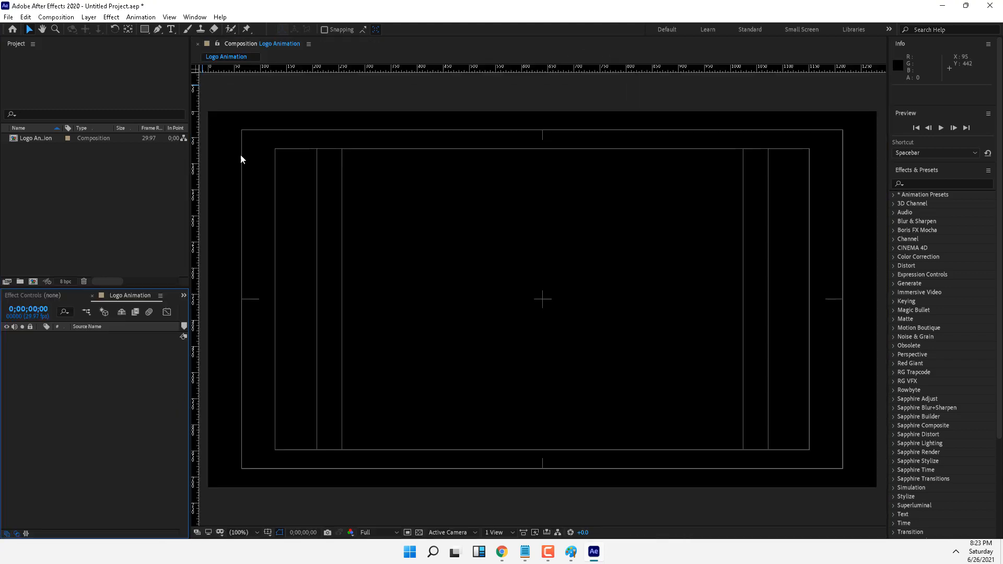
Restore the rearranged panels by resetting the Effects workspace to its saved layout
left_click(196, 19)
mouse_move(209, 29)
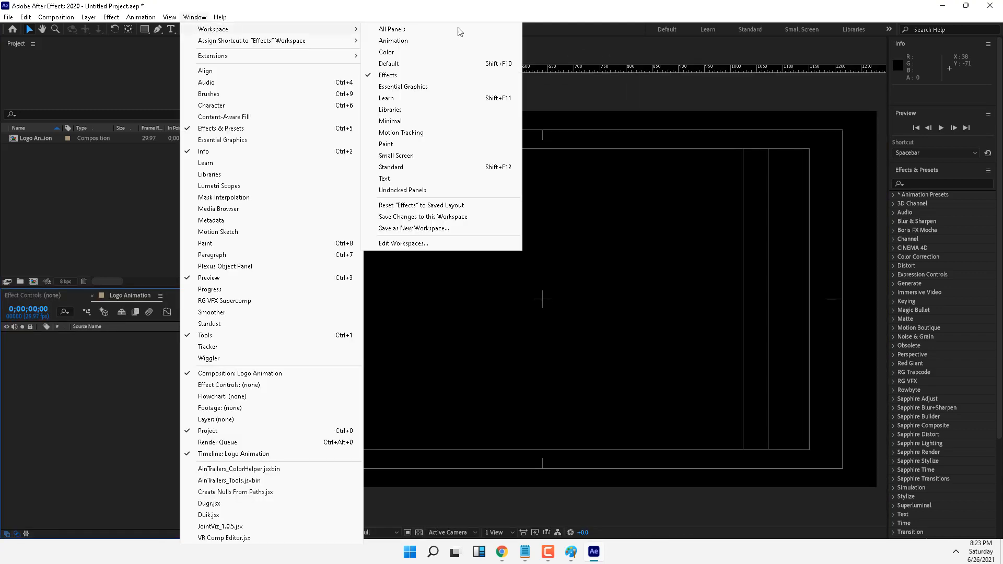
left_click(408, 207)
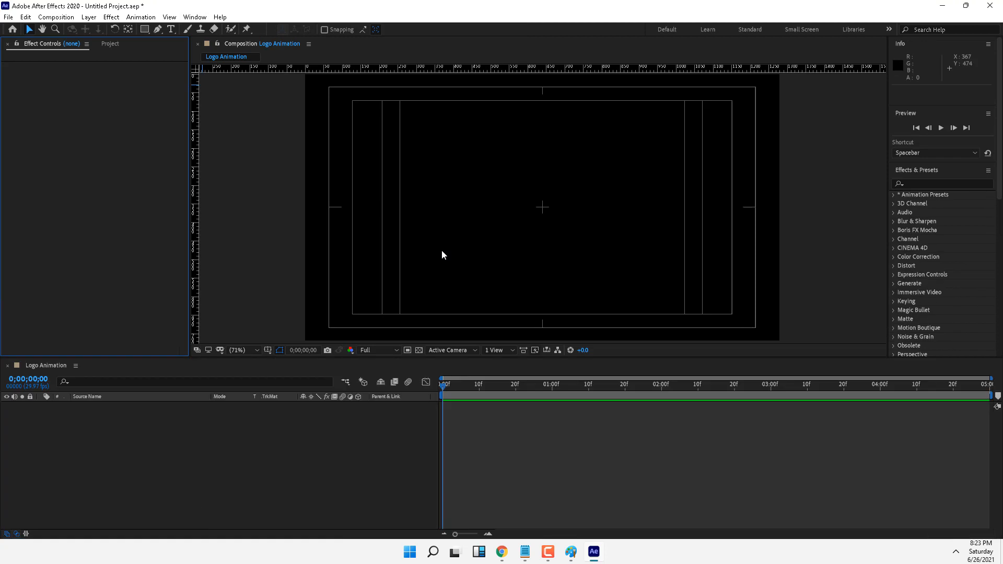
Add a text layer reading "General Graphics" from the composition's center with a font size of 122 px
left_click(170, 29)
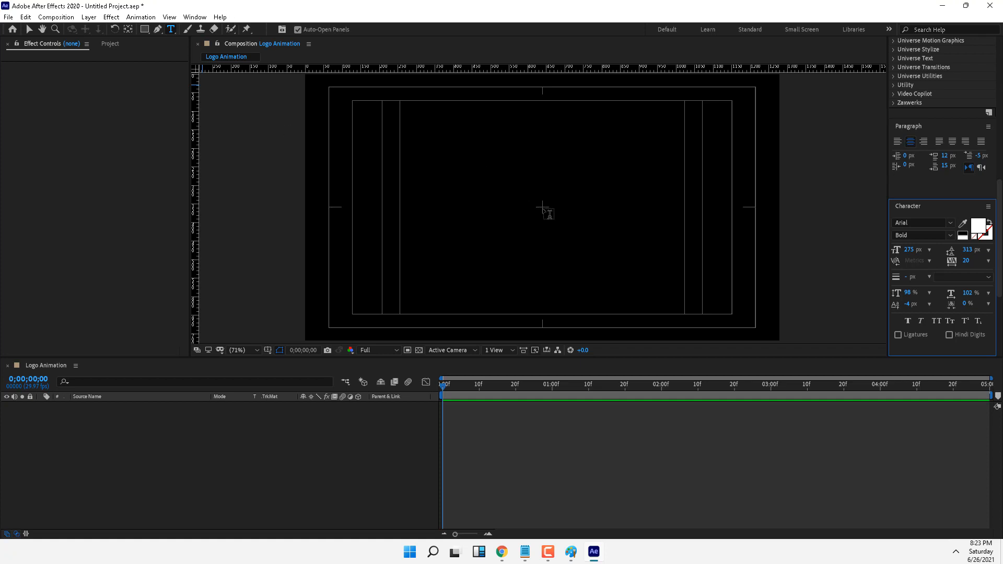
left_click(546, 212)
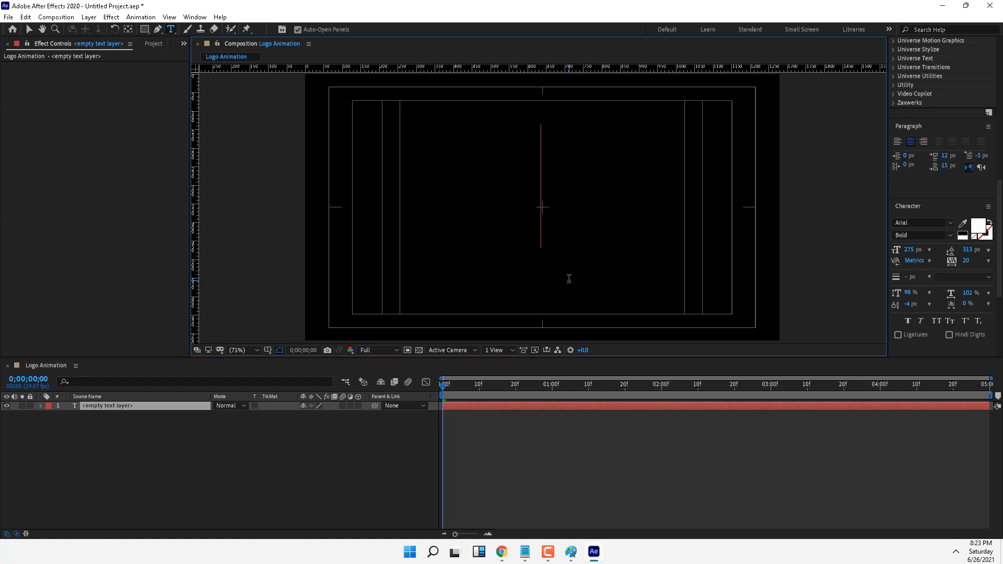
type("Generat")
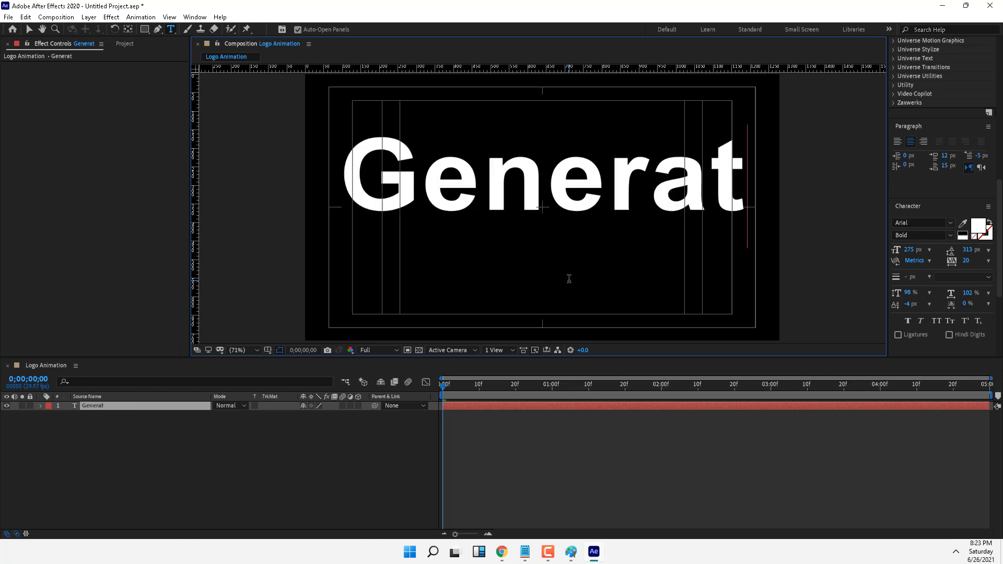
key("BackSpace")
type("l")
key("ctrl+a")
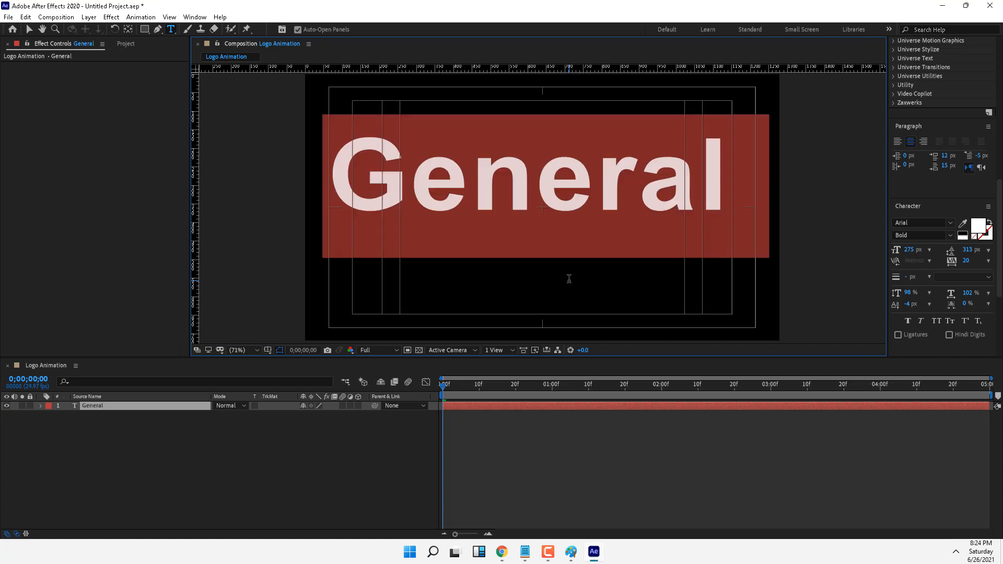
left_click_drag(912, 251, 664, 223)
left_click(663, 224)
type("Graphics")
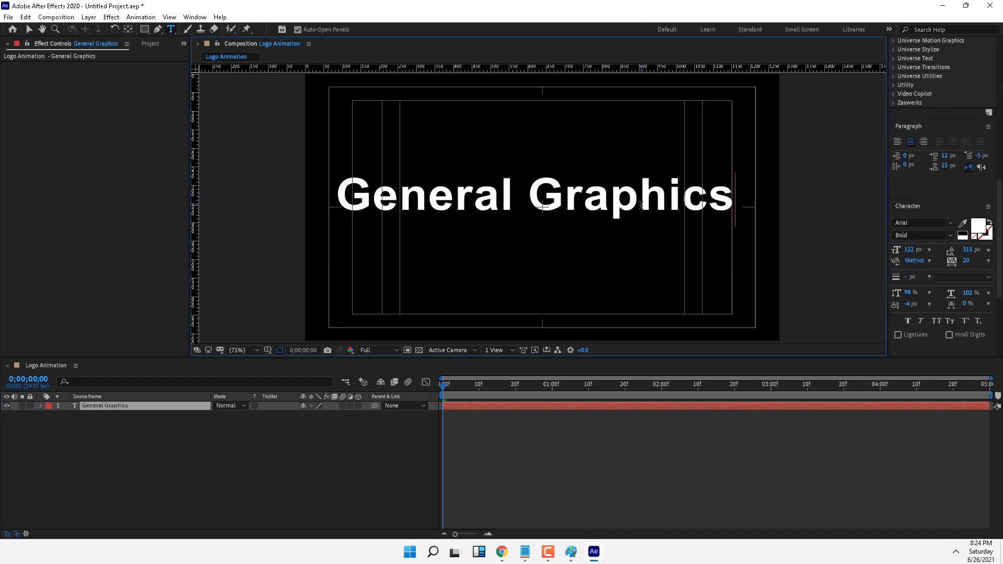
Set the whole "General Graphics" text to a font size of 98 px and the Regular style
key("ctrl+a")
left_click_drag(912, 251, 899, 251)
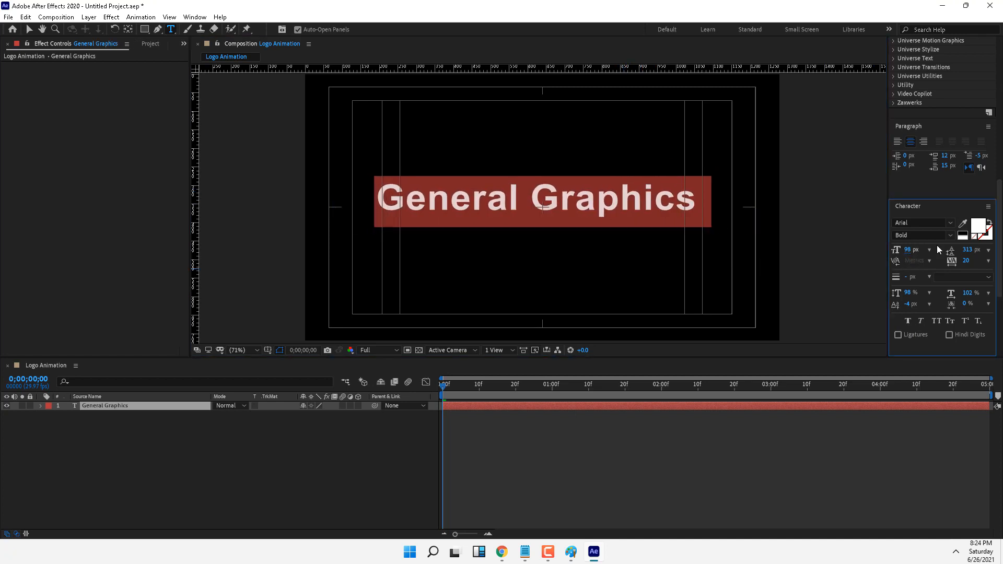
left_click(949, 236)
left_click(933, 256)
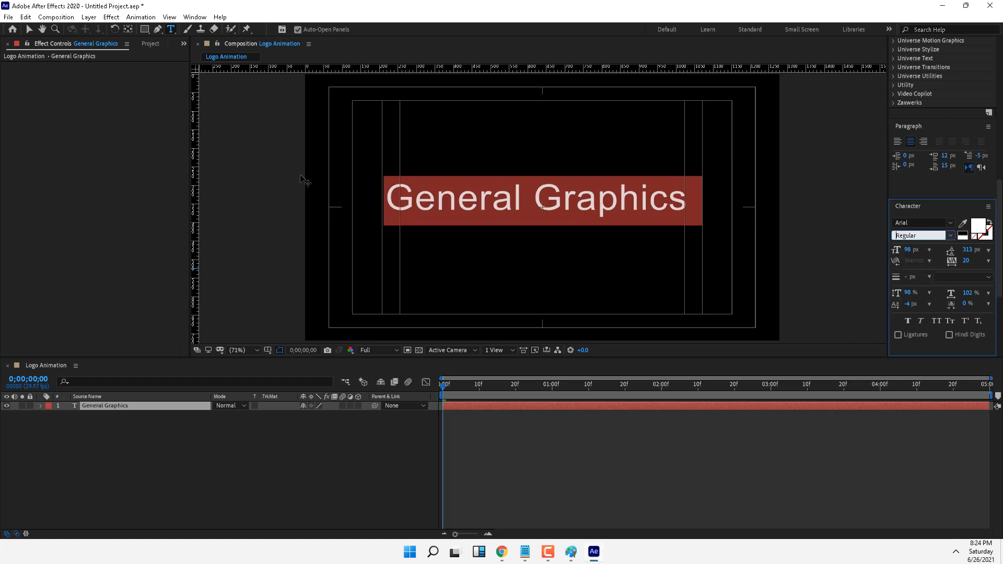
Nudge the "General Graphics" text in the composition and set its position to about 625.7, 360.8
left_click(29, 29)
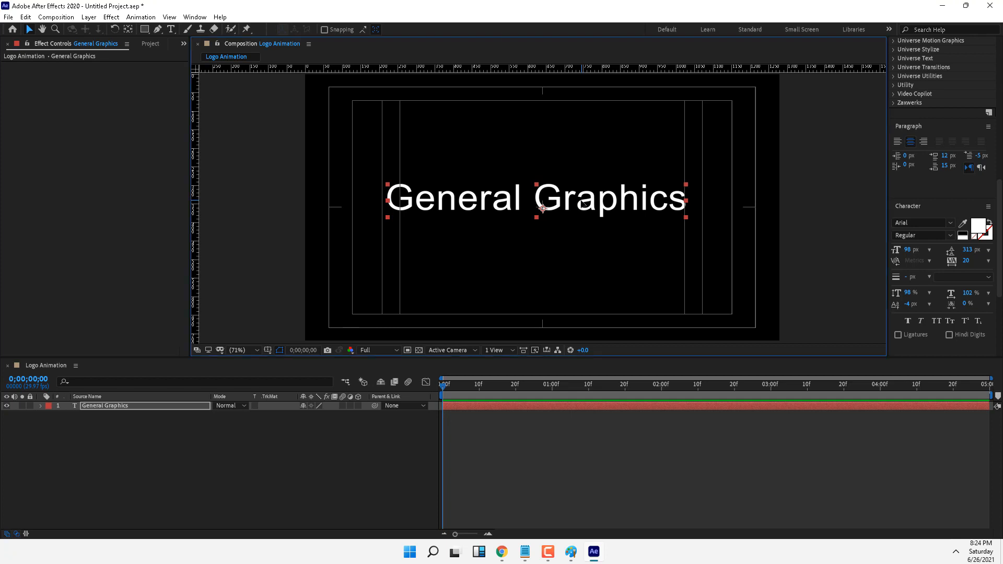
left_click_drag(578, 201, 578, 206)
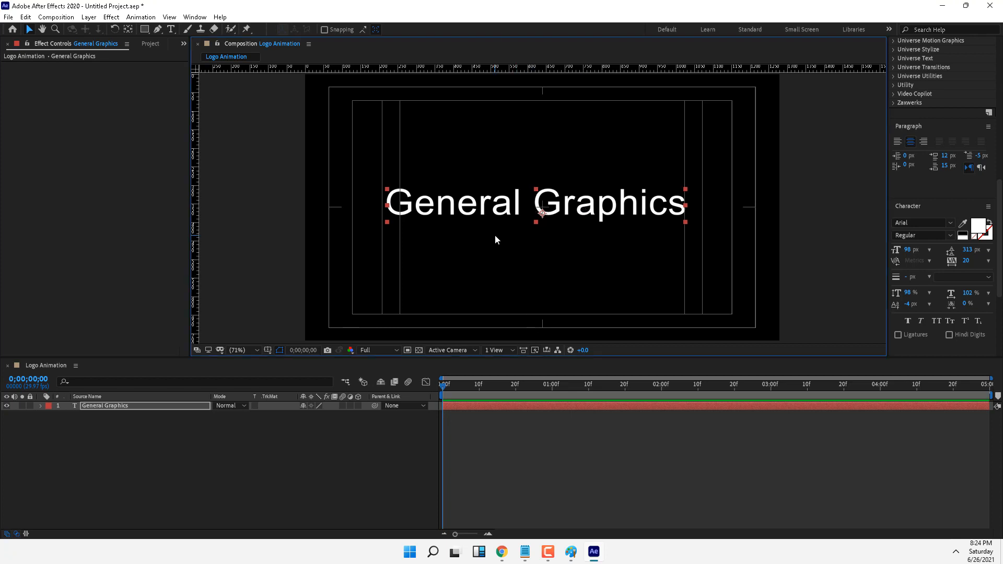
left_click(93, 406)
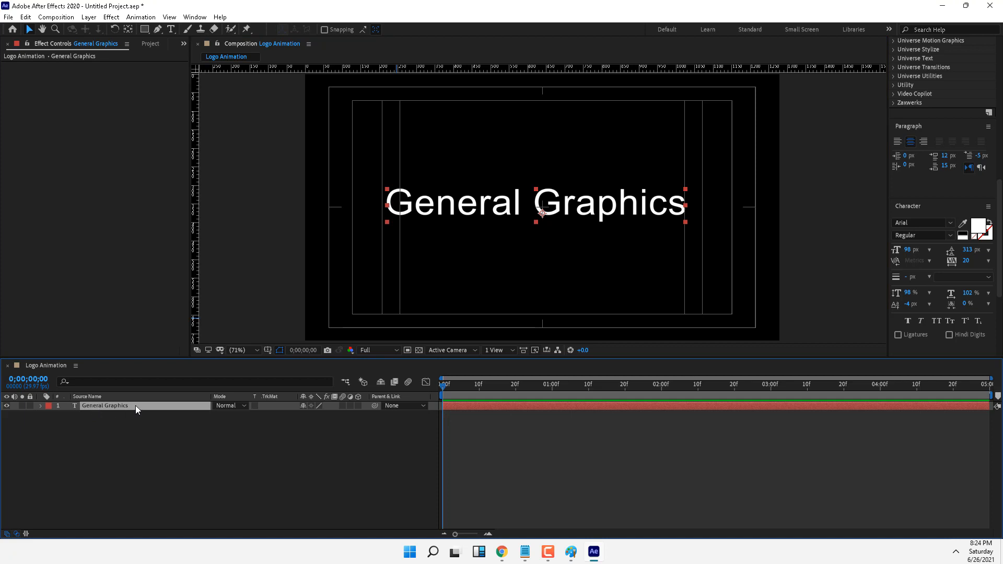
key("p")
mouse_move(306, 416)
left_mouse_down()
mouse_move(339, 419)
mouse_move(312, 418)
left_mouse_up()
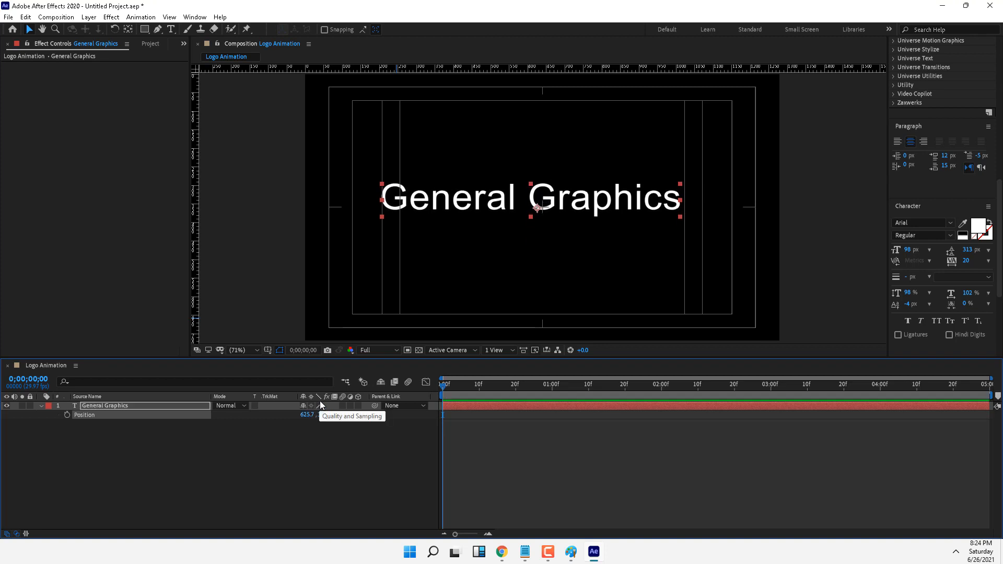
Try the text layer as a 3D layer with a Z position of -12, and switch it back to 2D
left_click(358, 406)
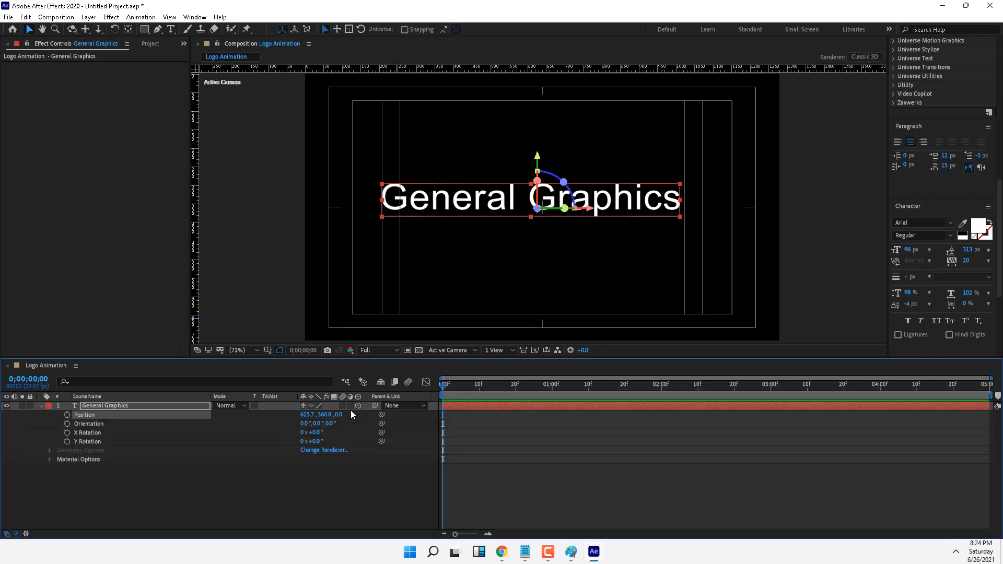
left_click_drag(346, 415, 336, 416)
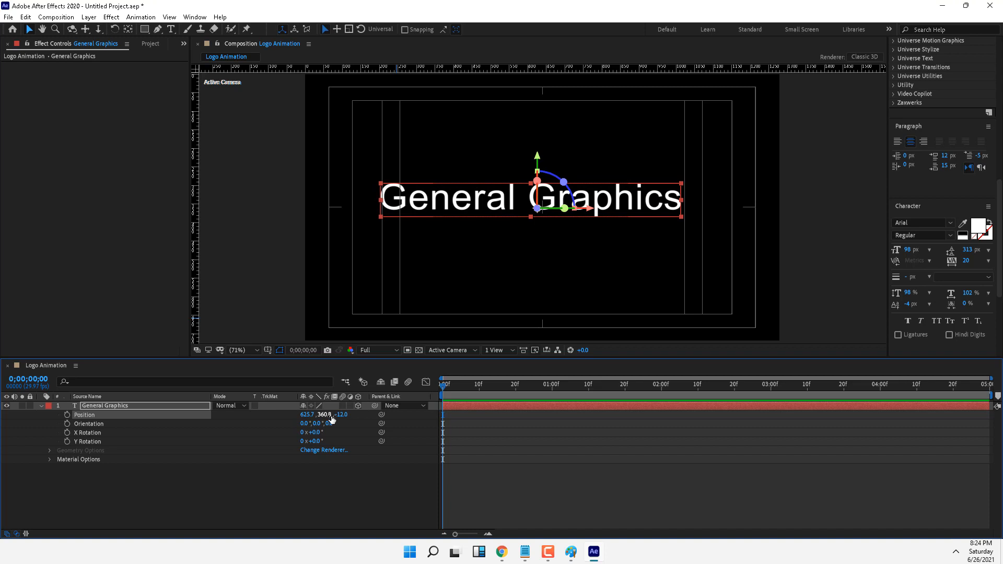
left_click(360, 406)
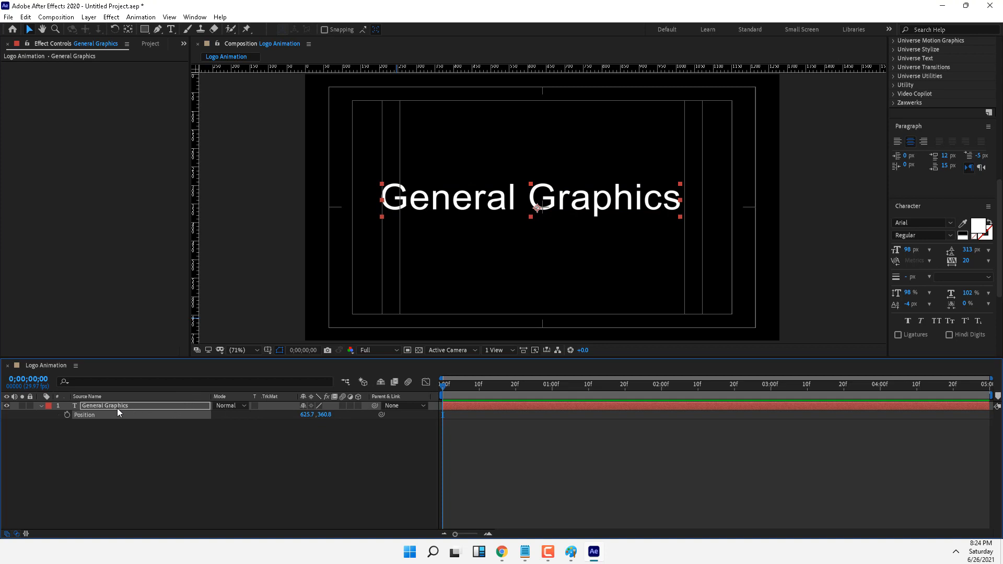
Set the text layer's rotation to 2° and its scale to 104%, trying its opacity value in between
key("r")
mouse_move(315, 415)
left_mouse_down()
mouse_move(329, 415)
mouse_move(318, 416)
left_mouse_up()
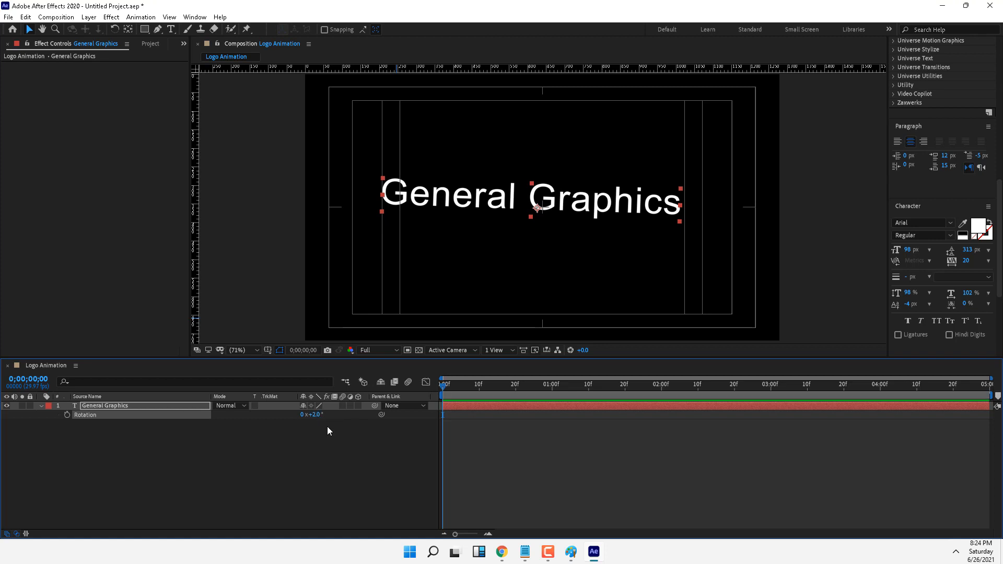
key("t")
left_click_drag(308, 416, 334, 420)
key("s")
left_click_drag(335, 414, 354, 427)
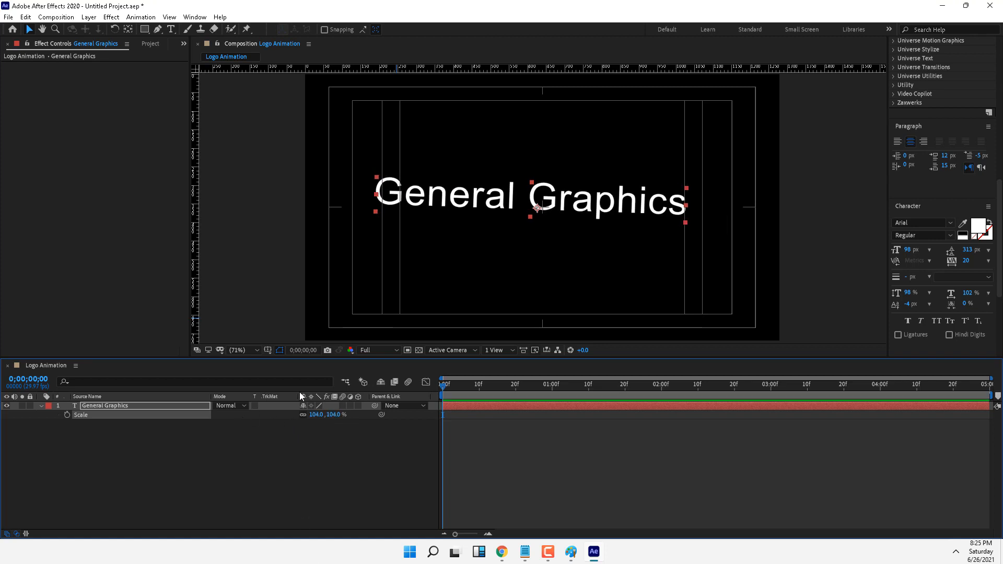
Center the text layer's anchor point on its content and move the text to the middle of the composition
key("a")
left_click_drag(315, 415, 281, 443)
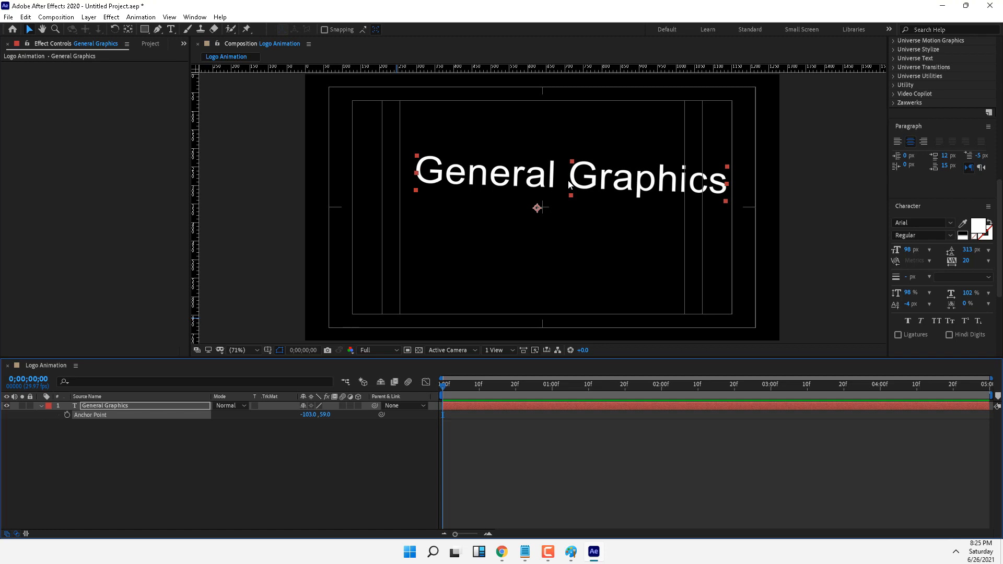
key("ctrl+alt+Home")
left_click_drag(601, 180, 573, 209)
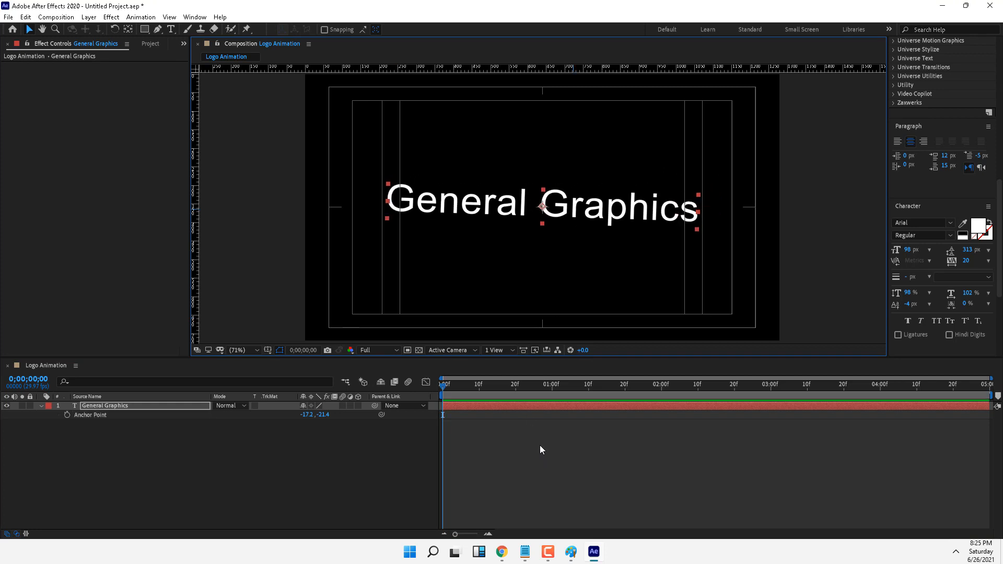
Move the current time to 0;00;00;25 and step back and forth frame by frame around it
left_click_drag(472, 390, 535, 406)
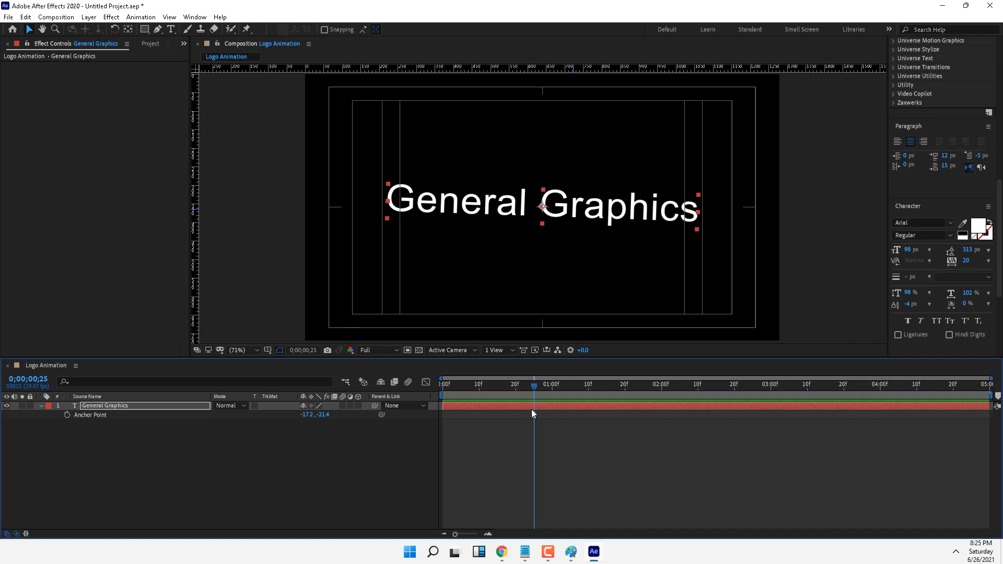
key("Page_Up")
key("Page_Down")
key("Page_Down")
key("Page_Down")
key("Page_Down")
key("Page_Up")
key("Page_Up")
key("Page_Up")
key("Page_Down")
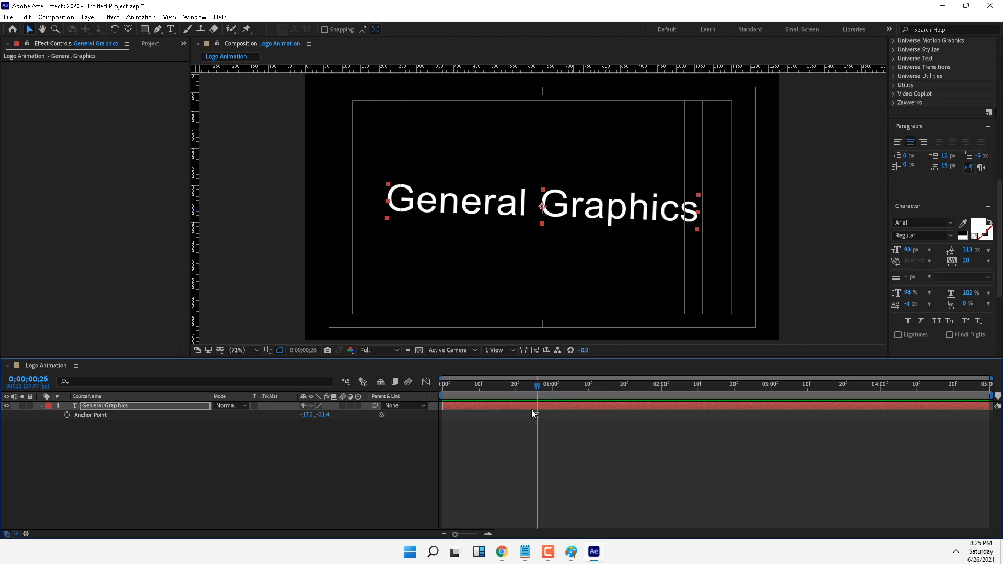
key("Page_Down")
key("Page_Down")
key("Page_Down")
key("Page_Down")
key("Page_Down")
key("Page_Down")
key("Page_Down")
key("Page_Up")
key("Page_Up")
key("Page_Up")
key("Page_Up")
key("Page_Up")
key("Page_Up")
key("Page_Up")
Split the text layer at 0;00;00;26 and undo the split
left_click(25, 18)
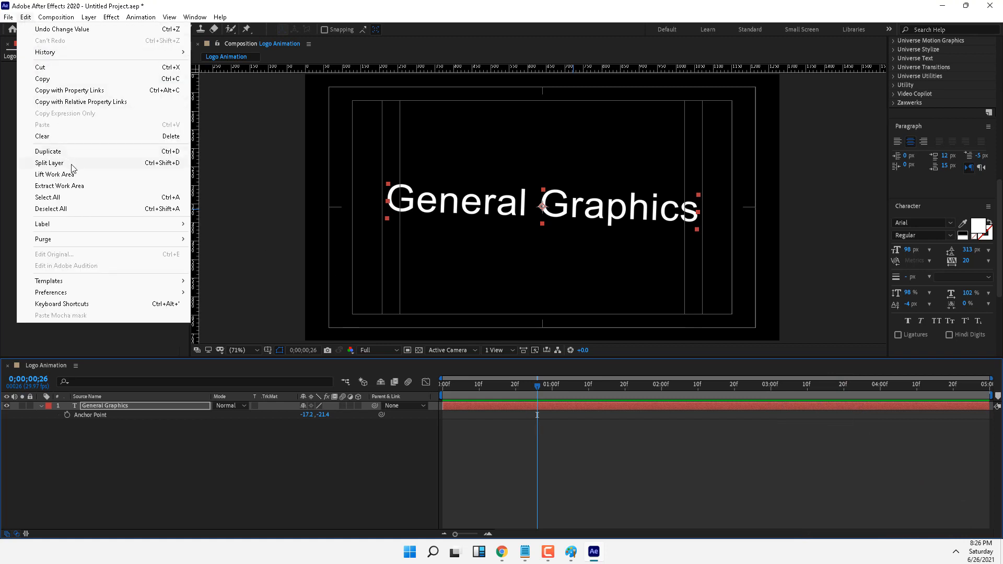
left_click(167, 162)
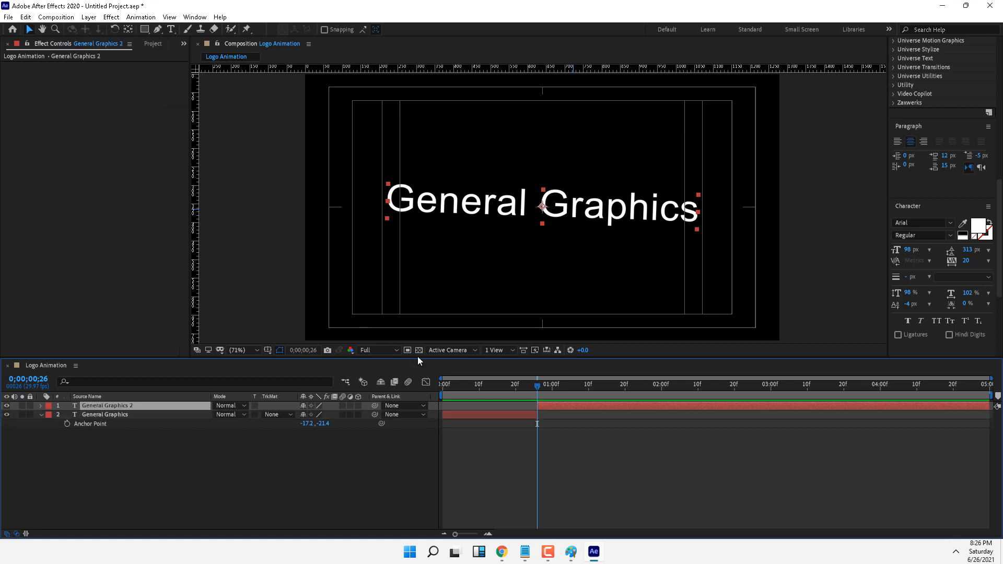
key("ctrl+z")
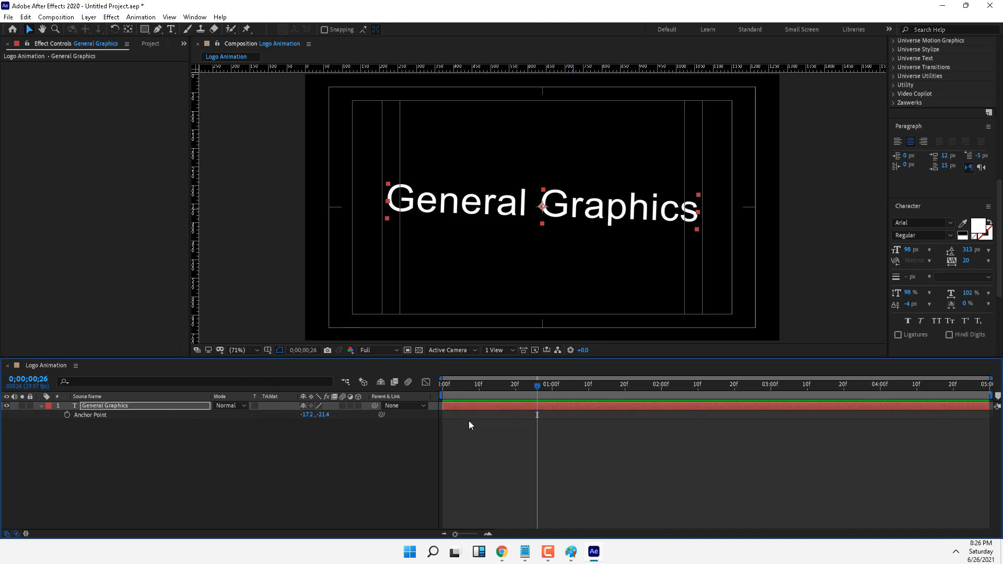
Try trimming the text layer's out point and in point at 0;00;00;20, undoing each trim
left_click(515, 387)
key("alt+bracketright")
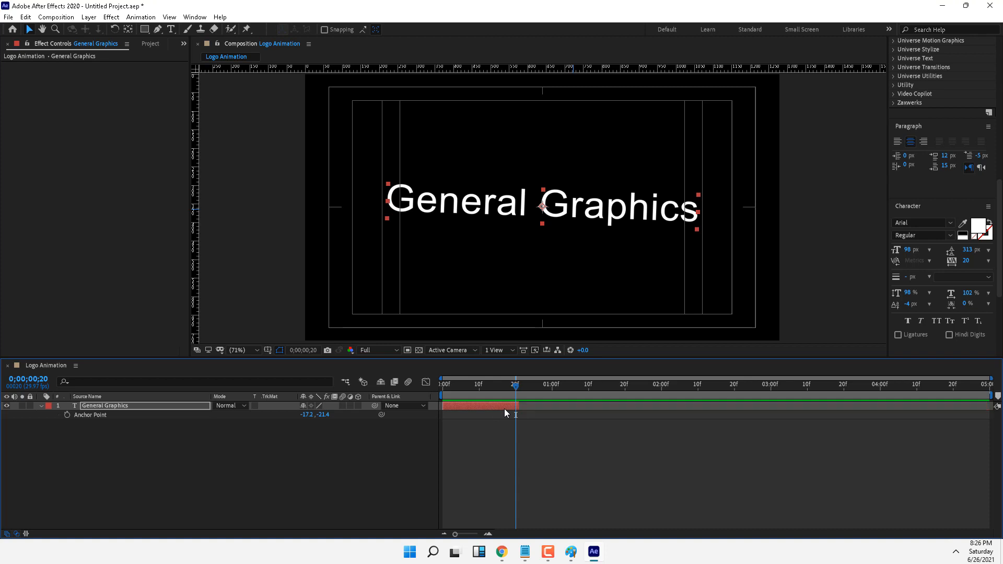
key("ctrl+z")
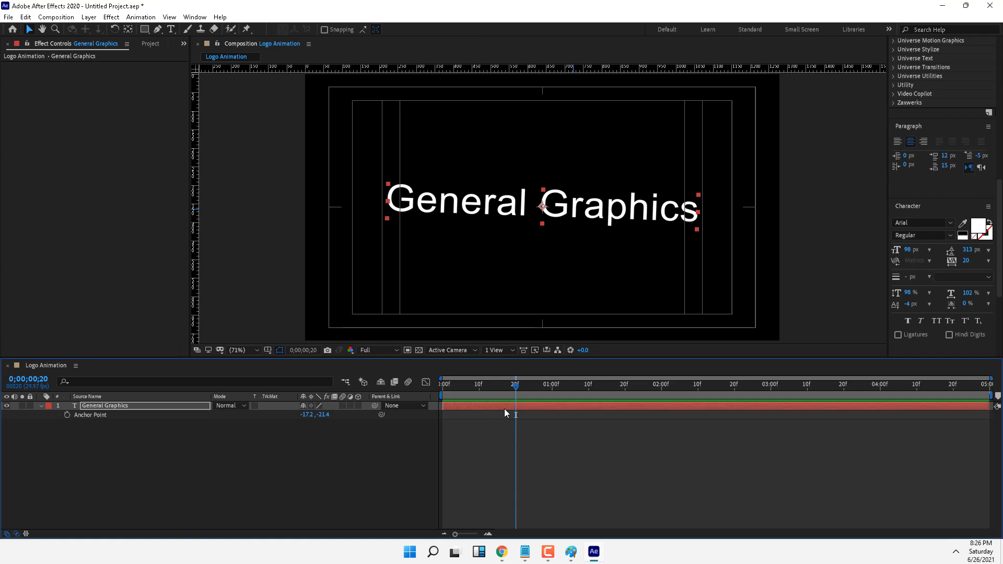
key("alt+bracketleft")
key("ctrl+z")
Return the current time to 0;00;00;00 and duplicate the "General Graphics" text layer four times
left_click_drag(553, 386, 432, 413)
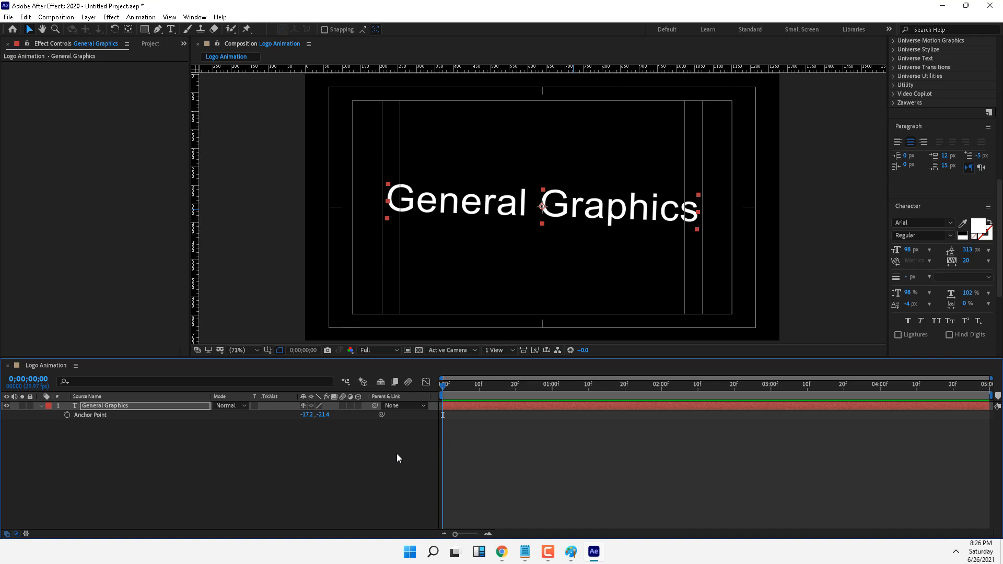
key("ctrl+d")
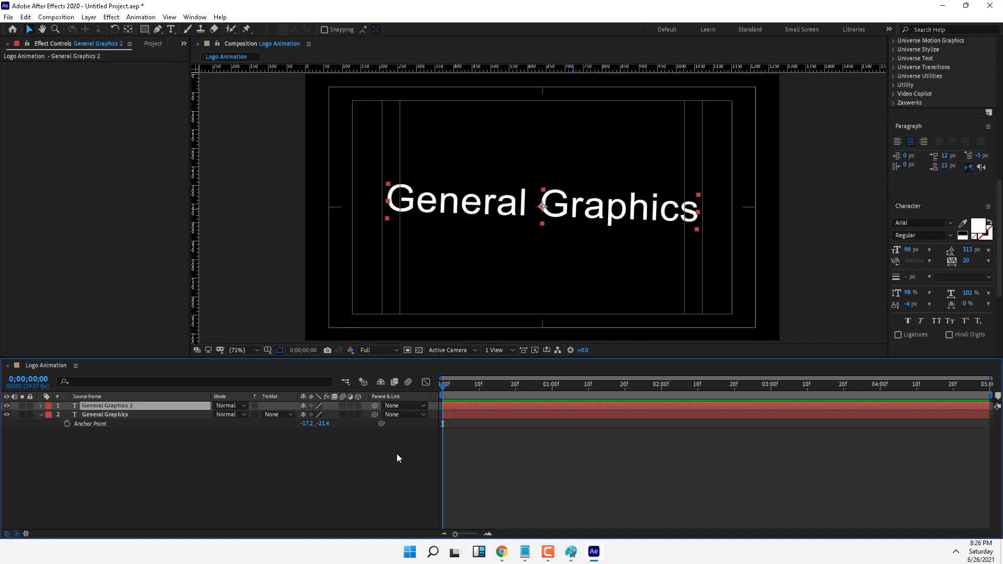
key("ctrl+d")
key("ctrl+d")
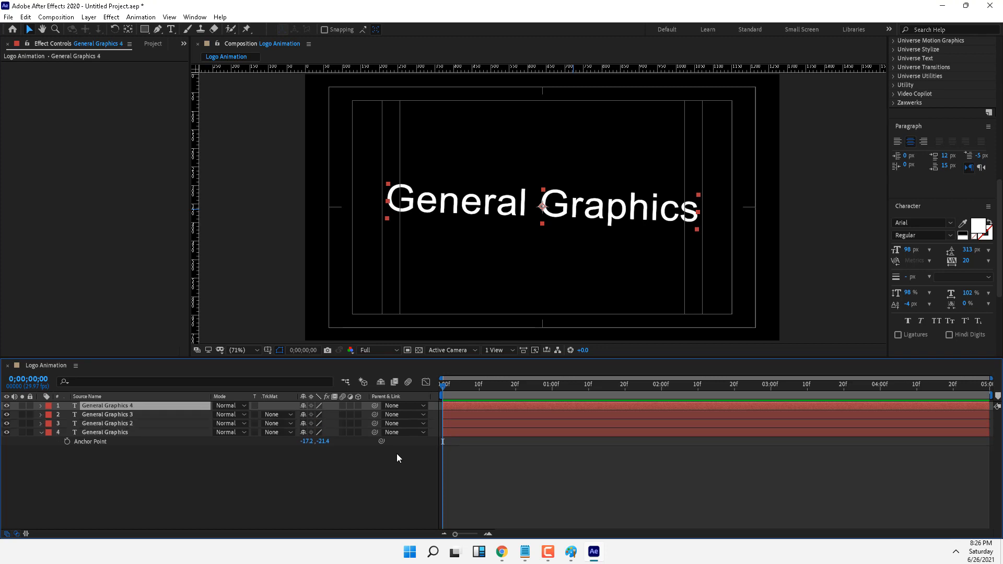
key("ctrl+d")
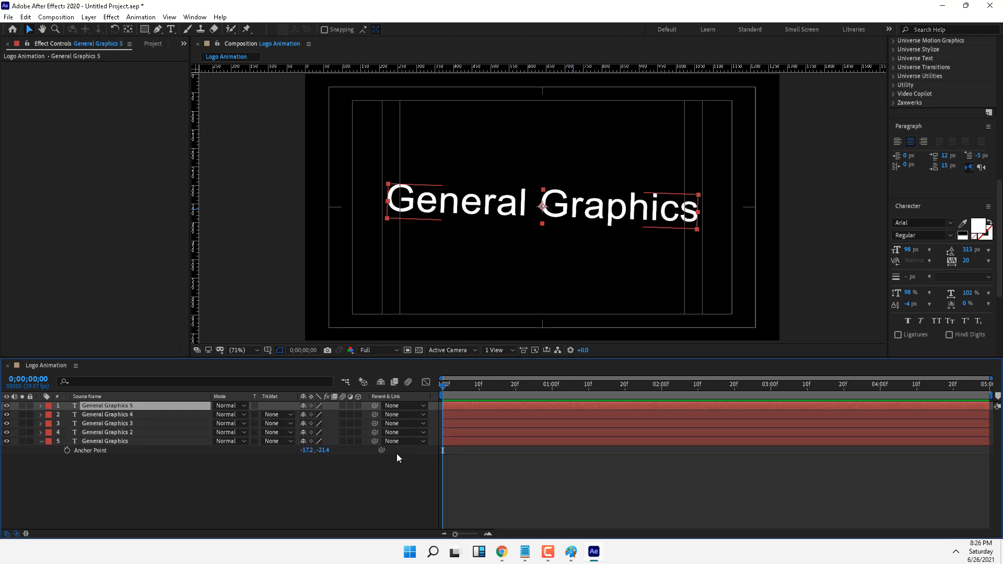
Delete the four duplicated text layers, leaving out the original "General Graphics" layer
left_click(118, 432, "shift")
left_click(112, 442, "shift")
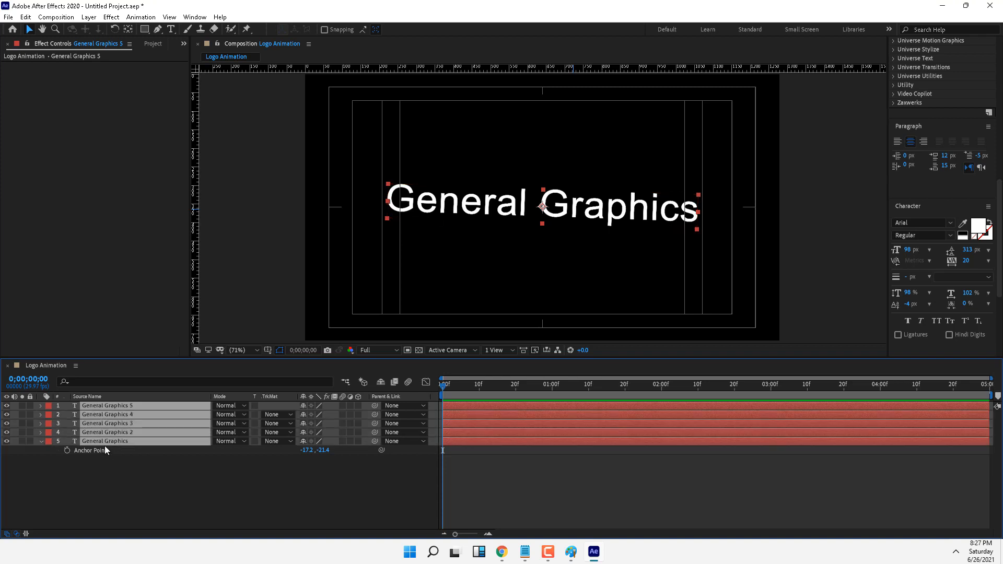
left_click(110, 445, "ctrl")
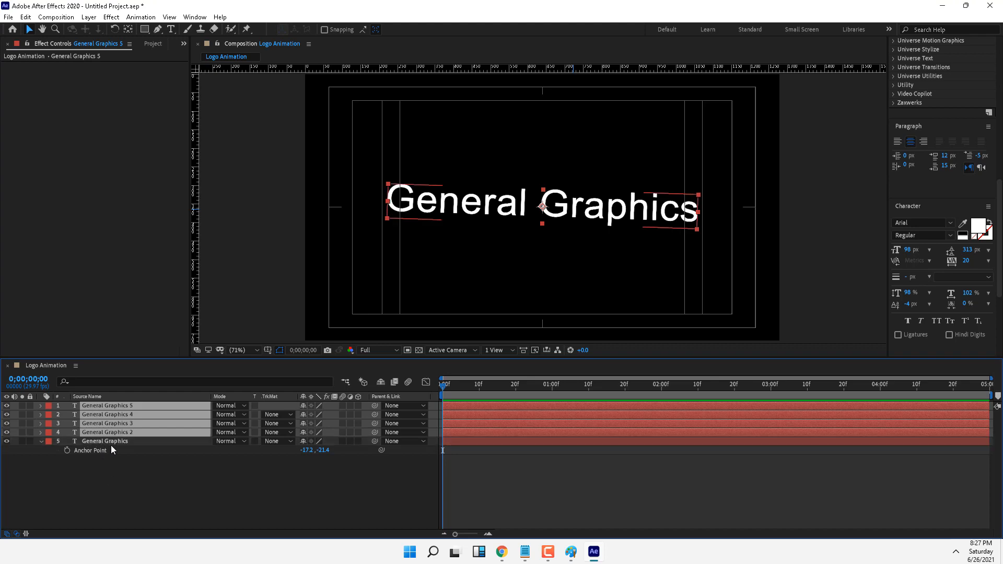
left_click(111, 441, "ctrl")
left_click(110, 440, "ctrl")
left_click(111, 441, "ctrl")
left_click(111, 441, "ctrl")
key("Delete")
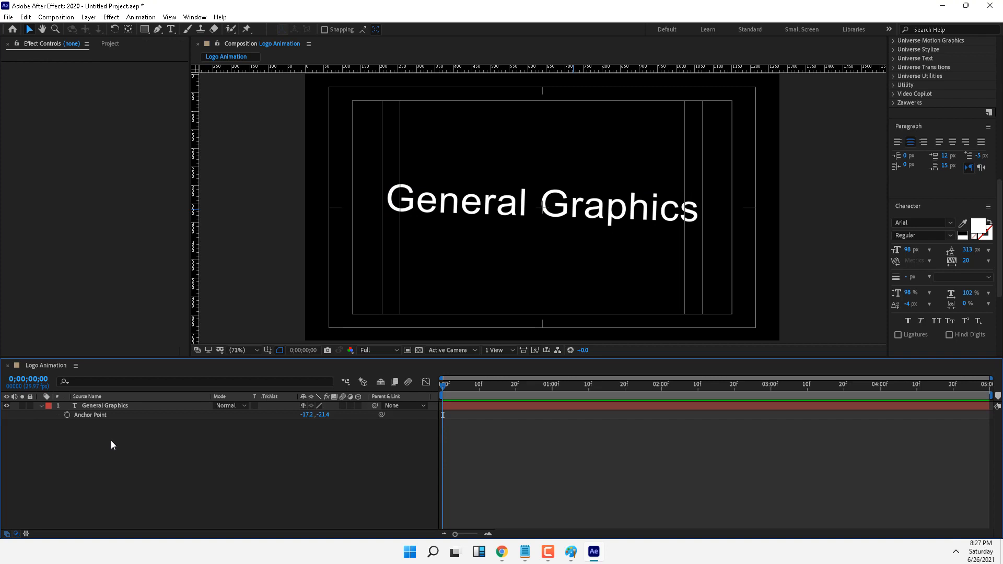
Search the effects and presets for "3d", apply the "3D Boun..Centered" text preset to the text layer, and scrub to 0;00;01;27
left_click(506, 222)
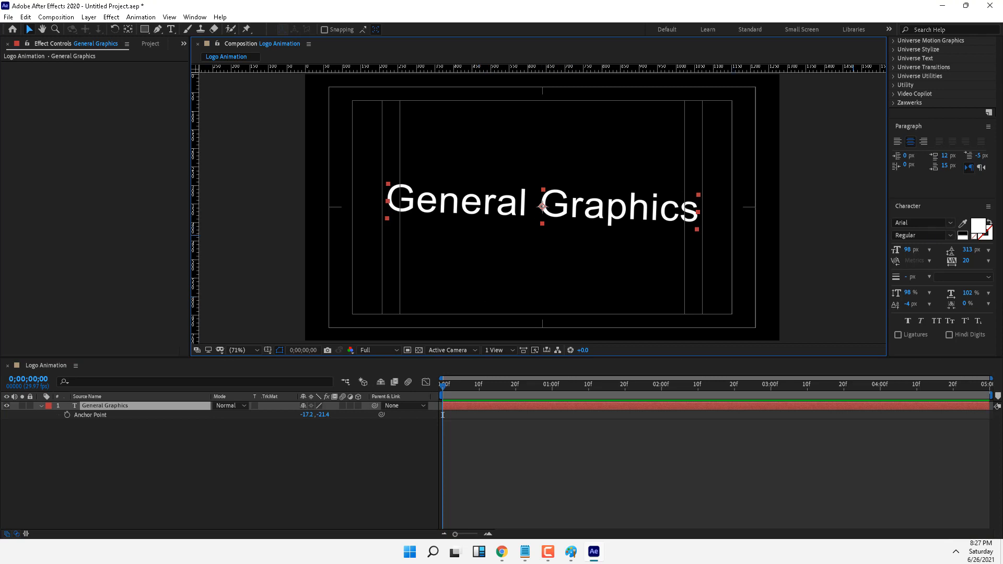
left_click_drag(999, 190, 1000, 85)
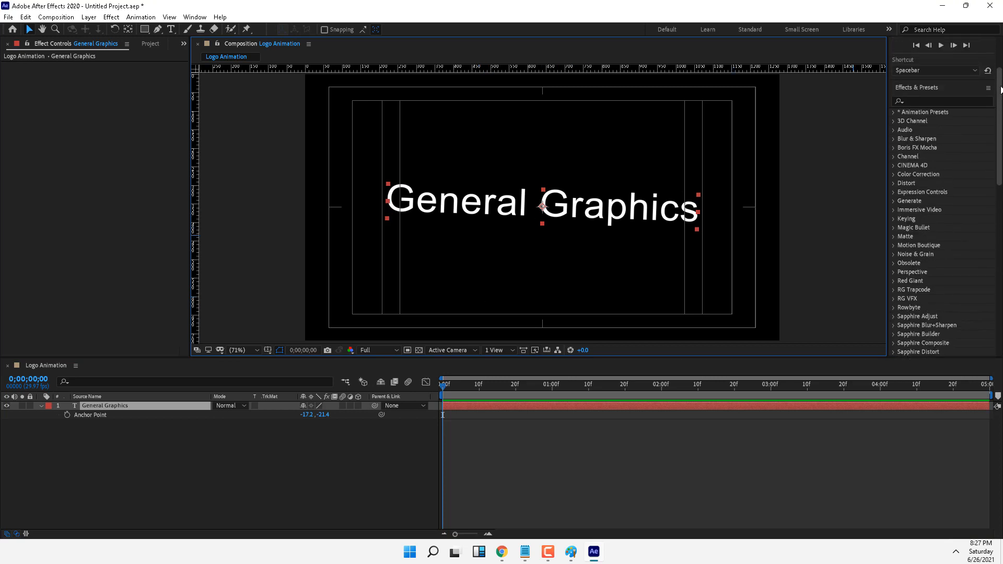
left_click(955, 100)
type("3d")
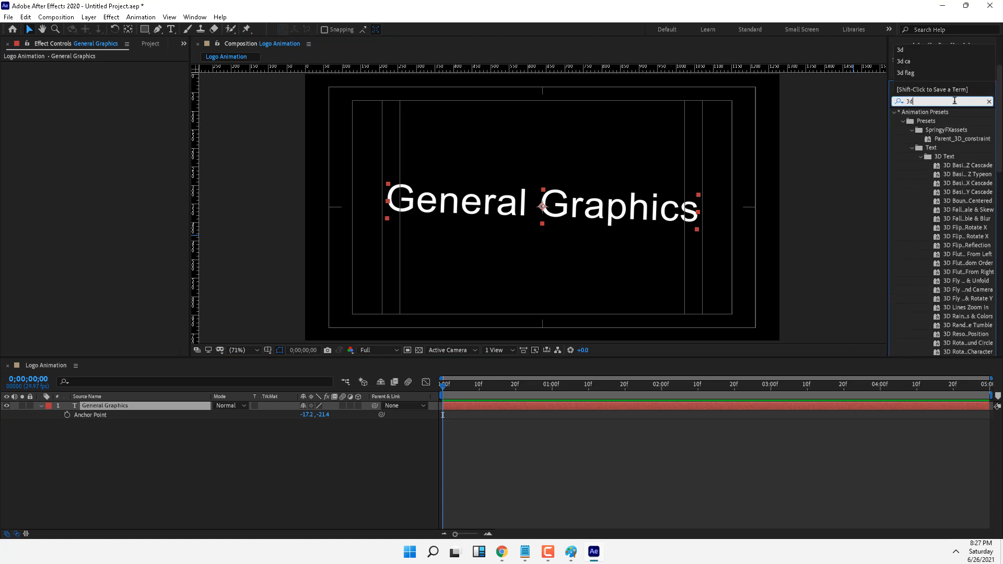
left_click(951, 201)
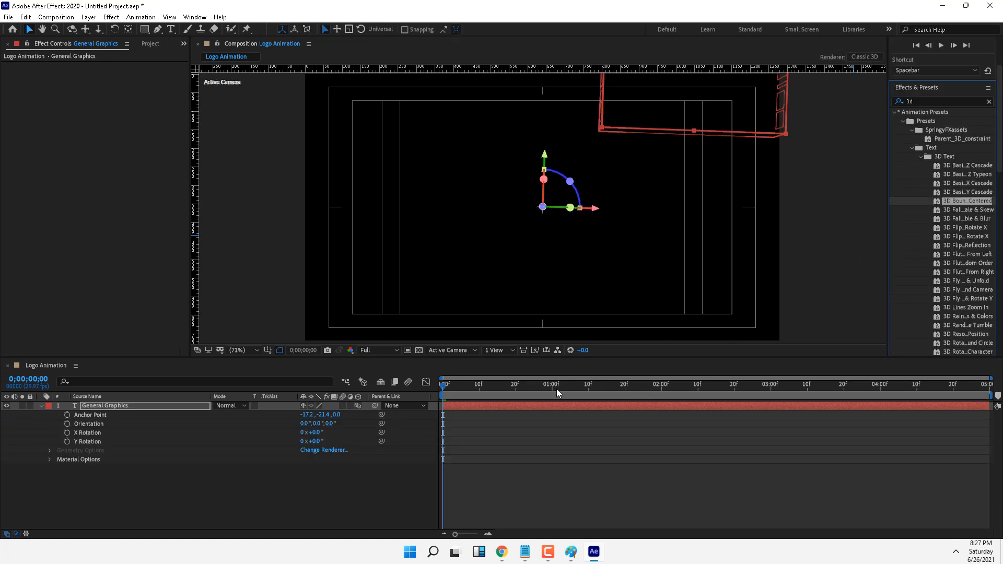
left_click_drag(449, 392, 650, 391)
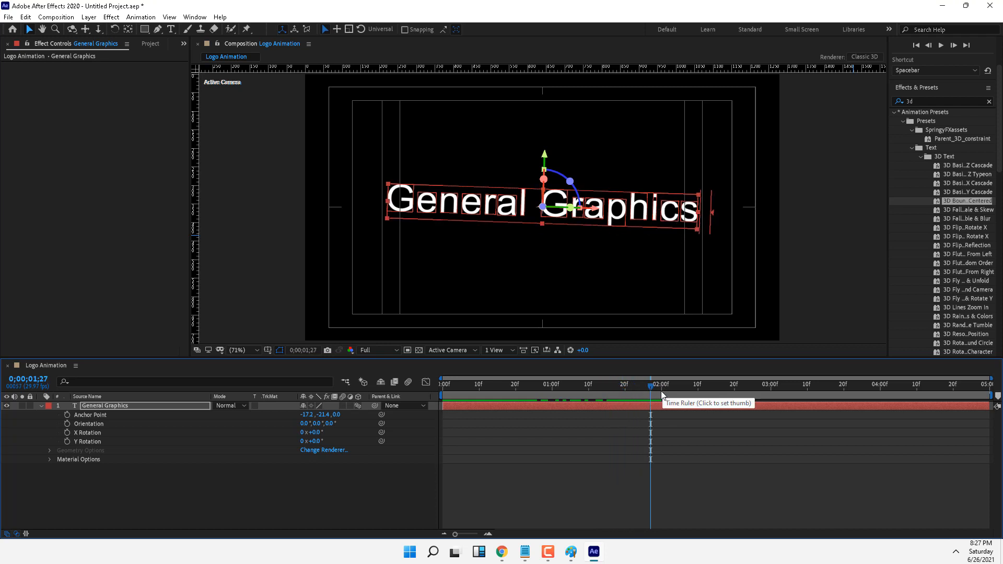
Shift all the text layer's Grouping Alignment and Offset keyframes to start at 0;00;02;00, and preview the animation from there
left_click(657, 407)
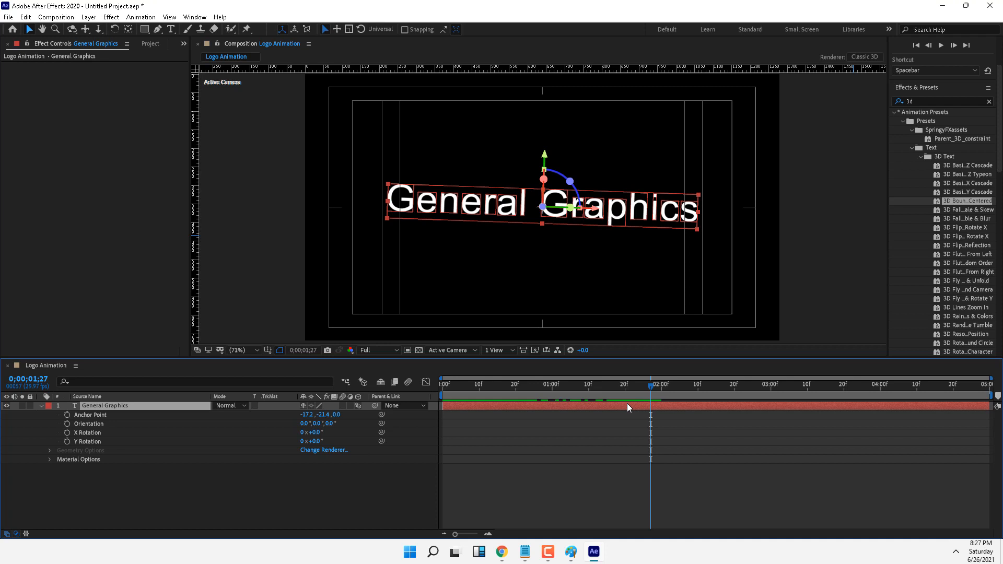
key("u")
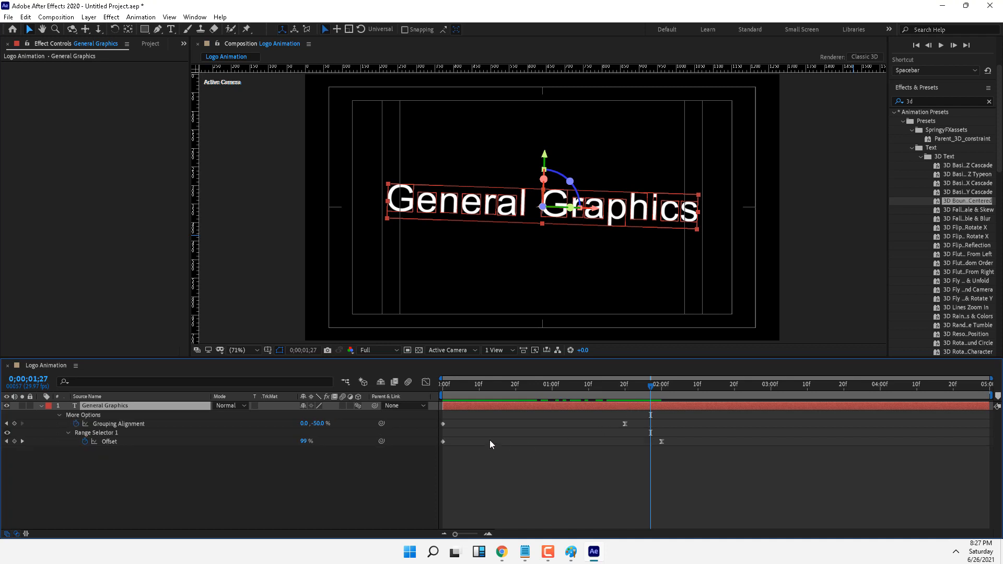
left_click_drag(687, 416, 659, 456)
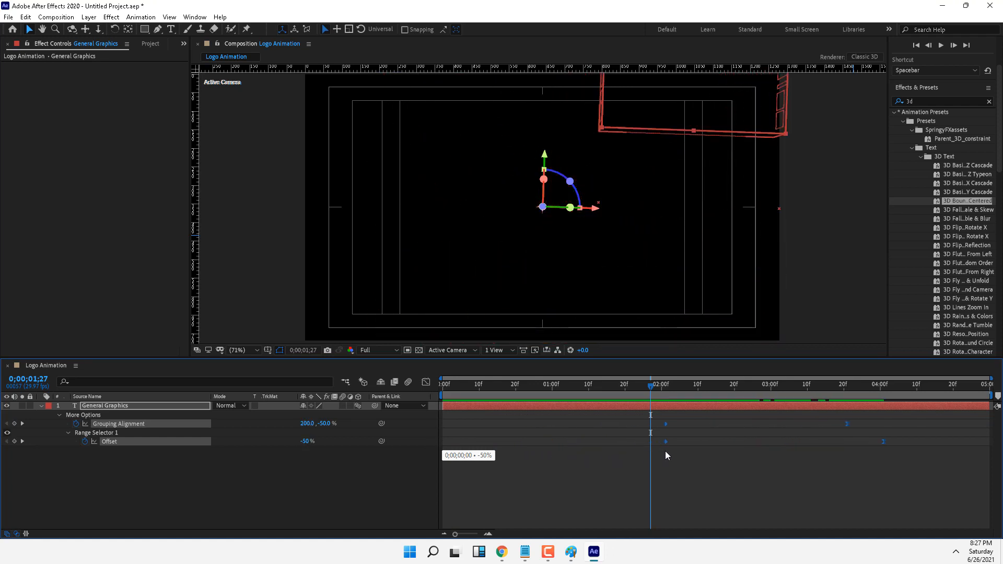
left_click(662, 386)
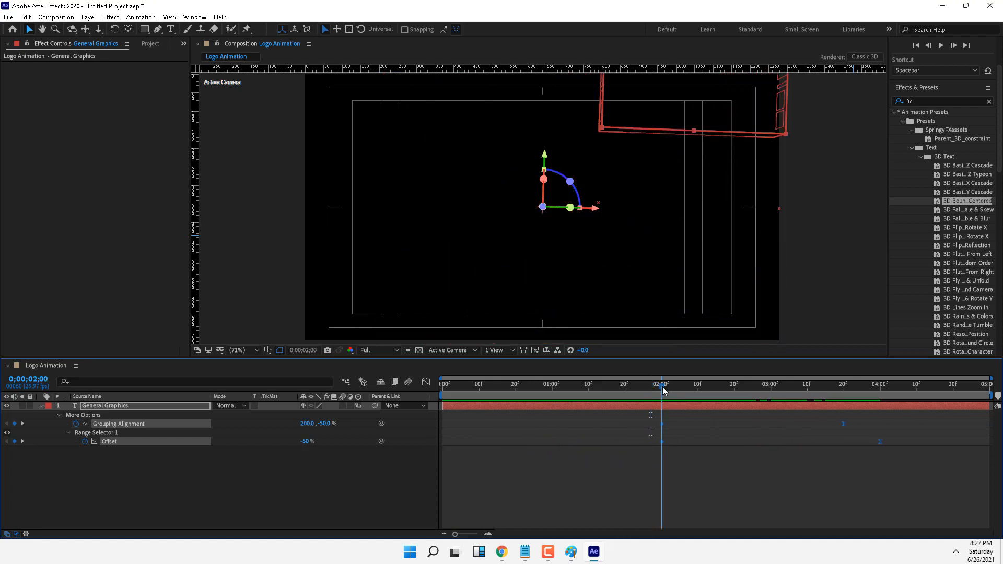
left_click(942, 46)
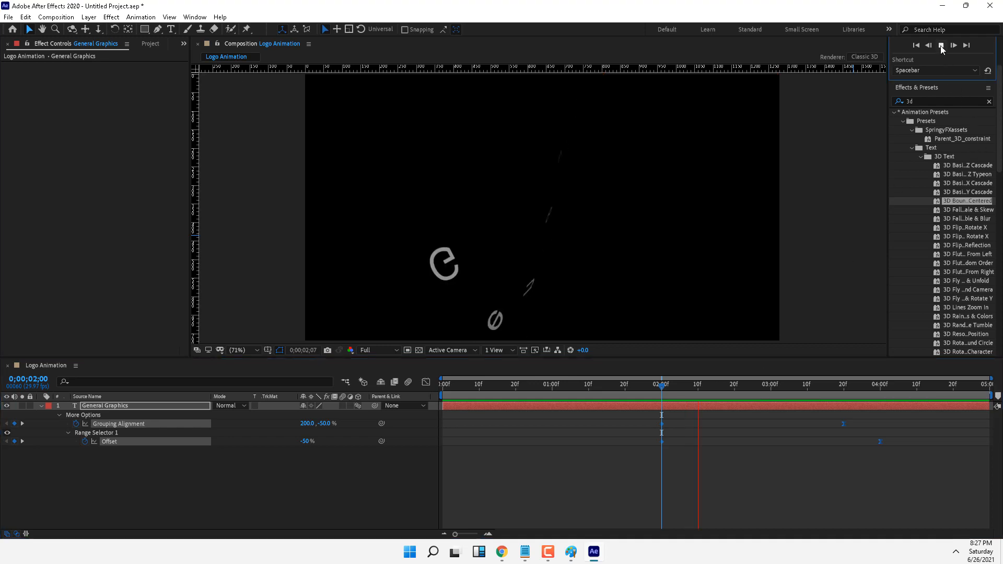
Scrub the bounce animation to 0;00;02;27, undo the keyframe shift and the 3D preset on the text layer, and collapse its properties
left_click(673, 385)
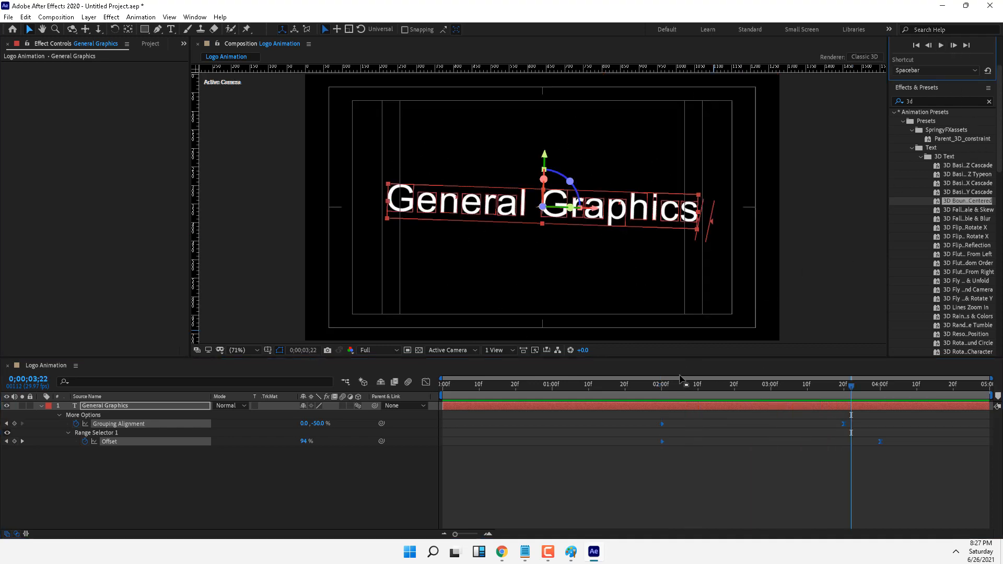
left_click_drag(688, 392, 759, 393)
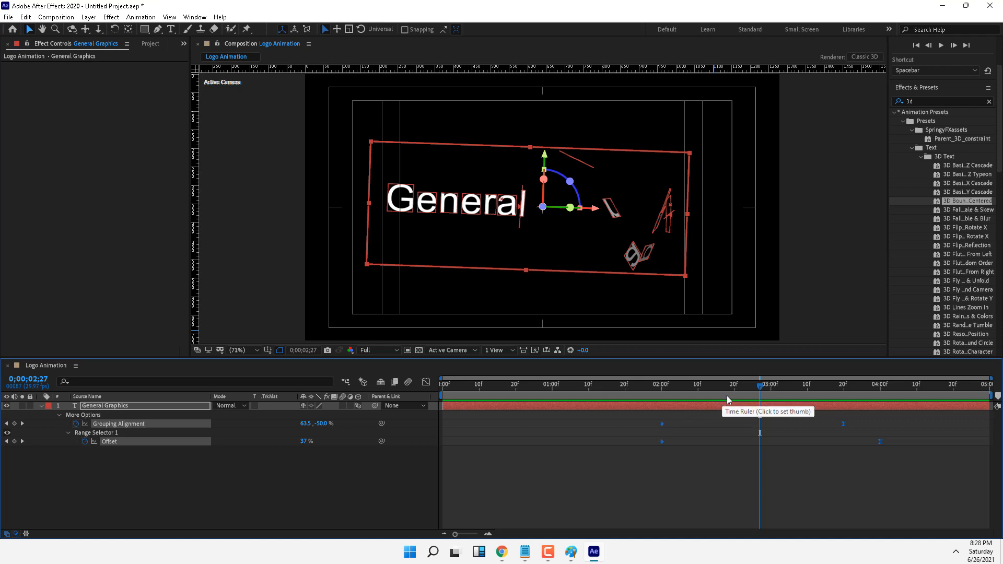
key("ctrl+z")
key("ctrl+z")
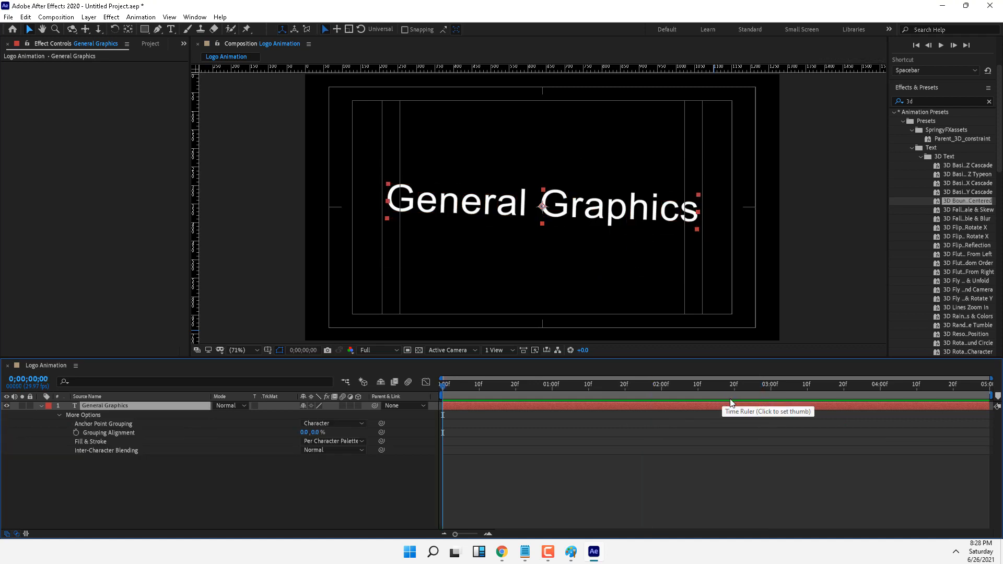
left_click(41, 407)
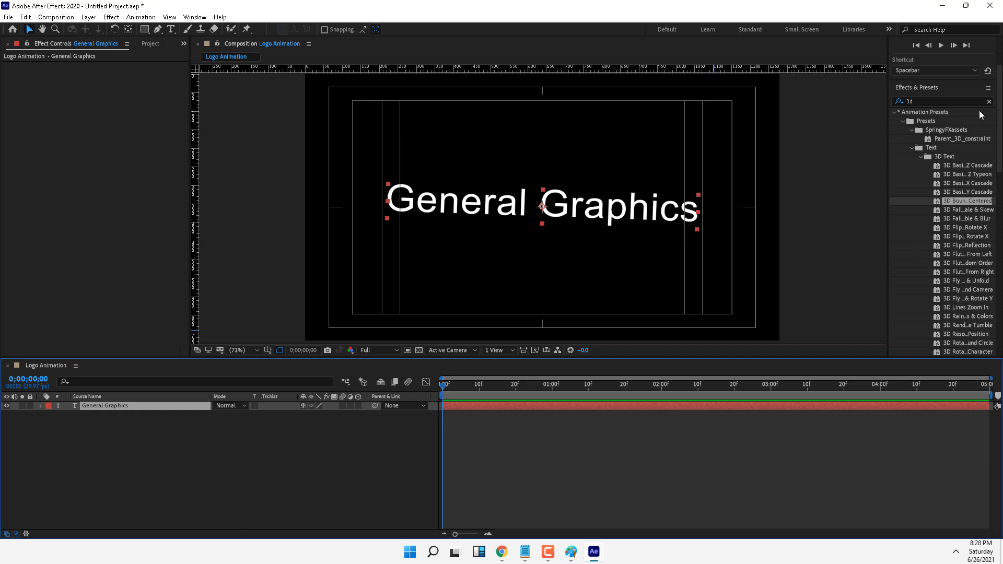
Search the effects and presets for "type", try the Typewriter preset on the text layer by scrubbing to 0;00;00;01, and undo it
double_click(941, 101)
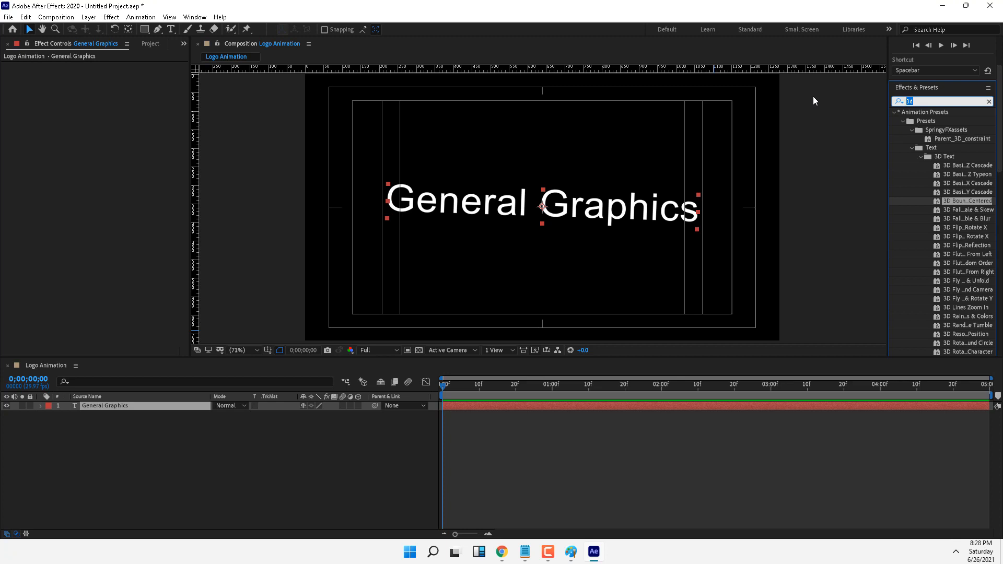
type("type")
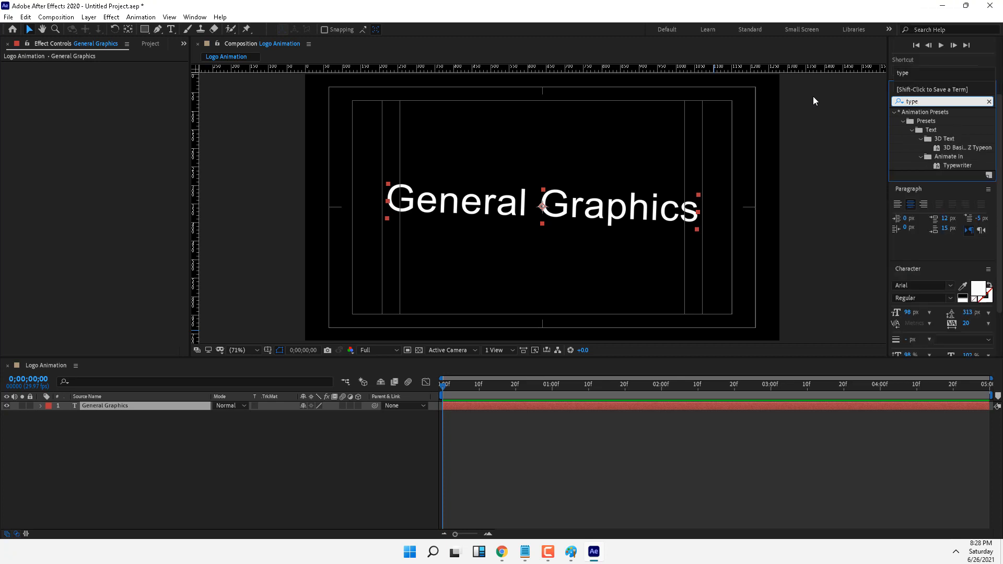
left_click_drag(957, 165, 543, 205)
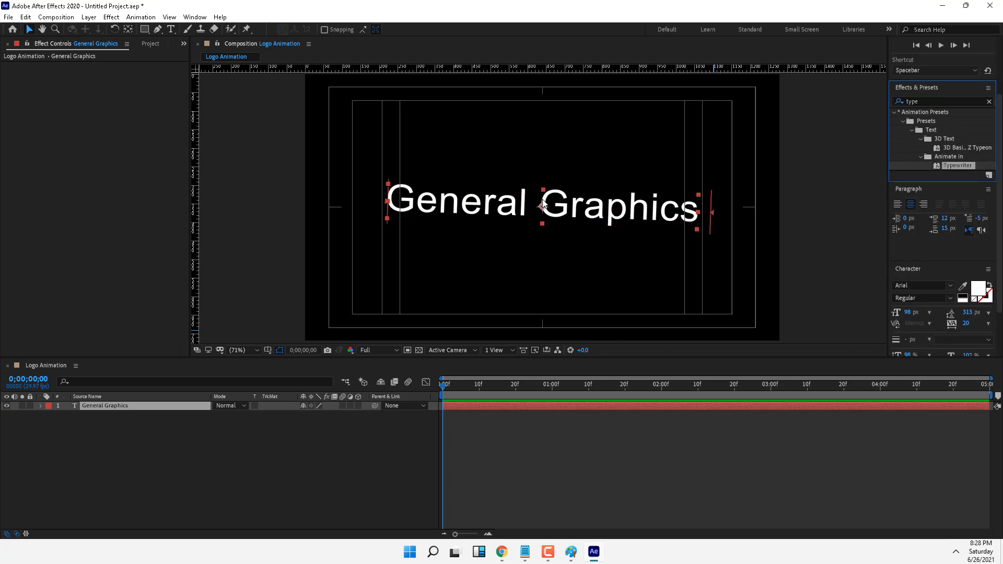
mouse_move(443, 388)
left_mouse_down()
mouse_move(744, 384)
mouse_move(469, 396)
mouse_move(620, 399)
mouse_move(599, 404)
mouse_move(445, 393)
mouse_move(621, 392)
mouse_move(508, 390)
mouse_move(605, 390)
mouse_move(573, 405)
mouse_move(710, 384)
mouse_move(450, 406)
left_mouse_up()
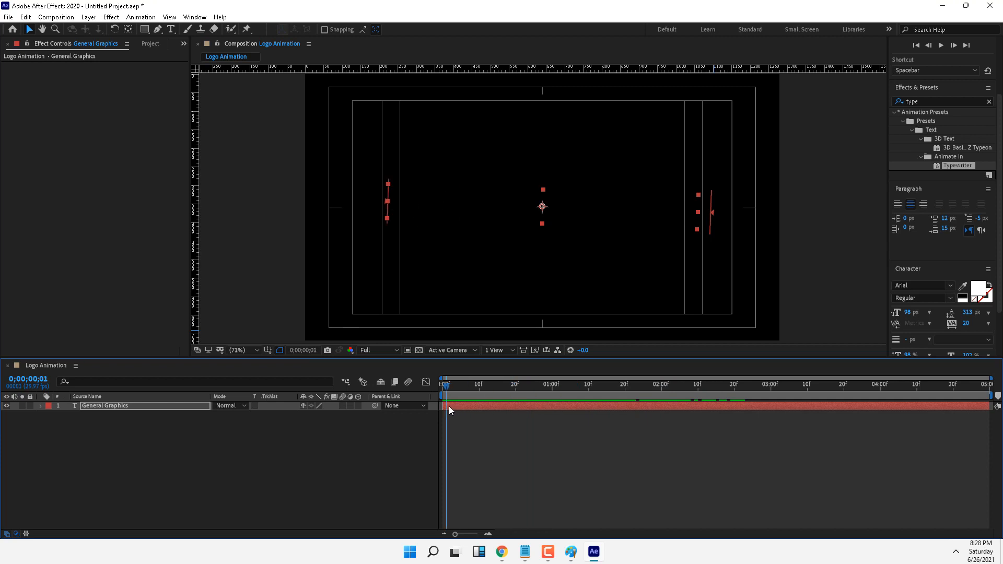
key("ctrl+z")
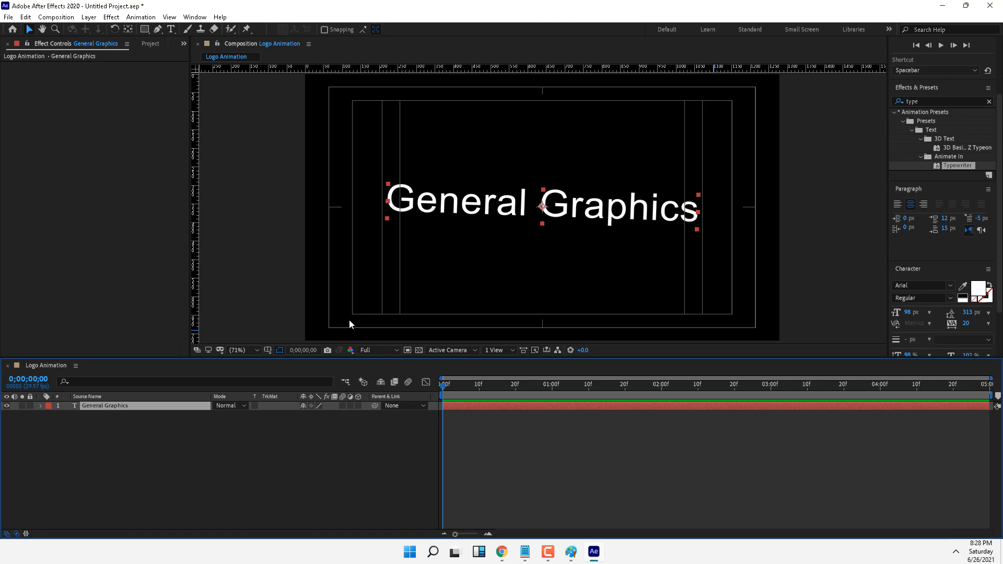
Maximize and restore the composition view, the timeline, and the effects and presets list one after another
key("grave")
key("grave")
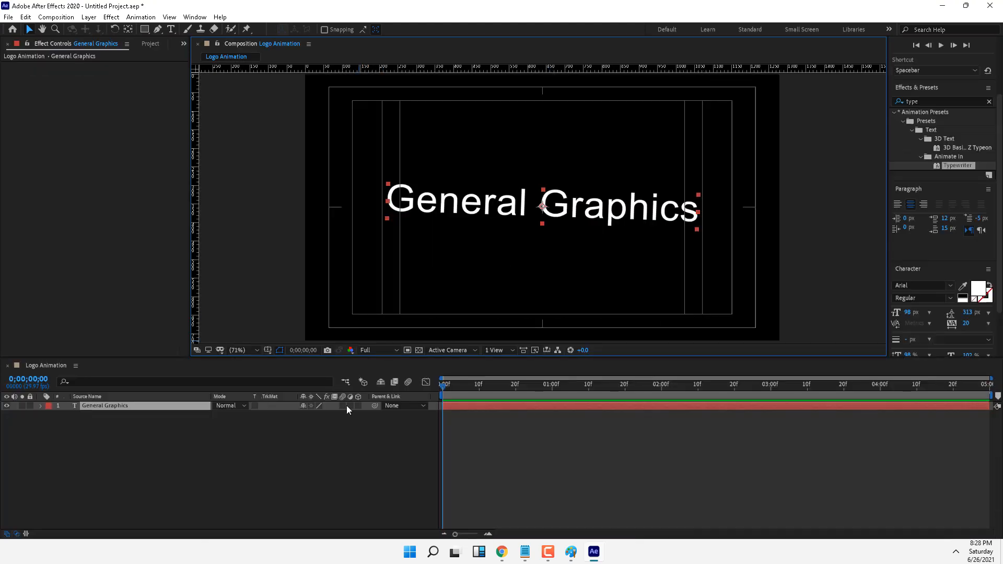
key("grave")
key("grave")
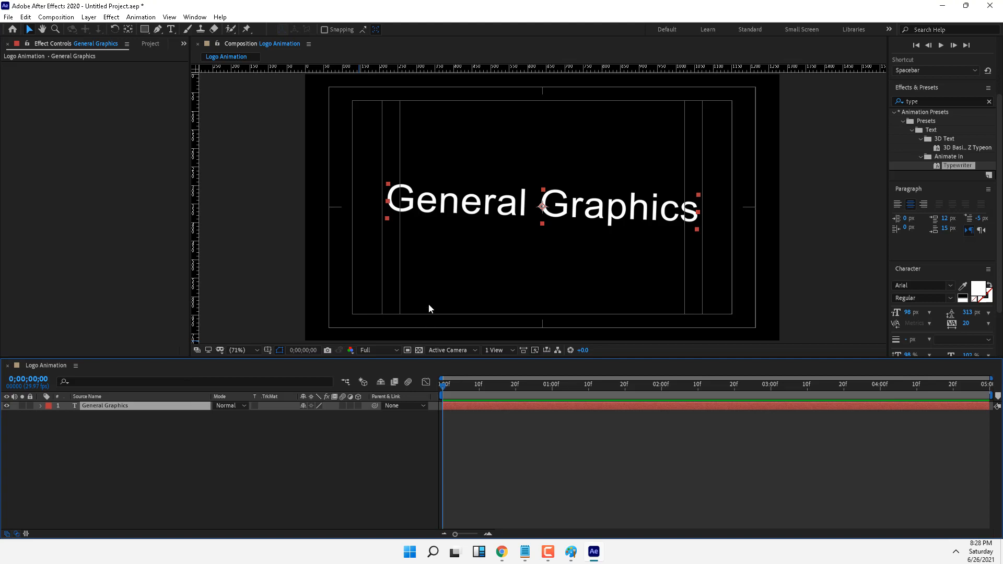
key("grave")
key("grave")
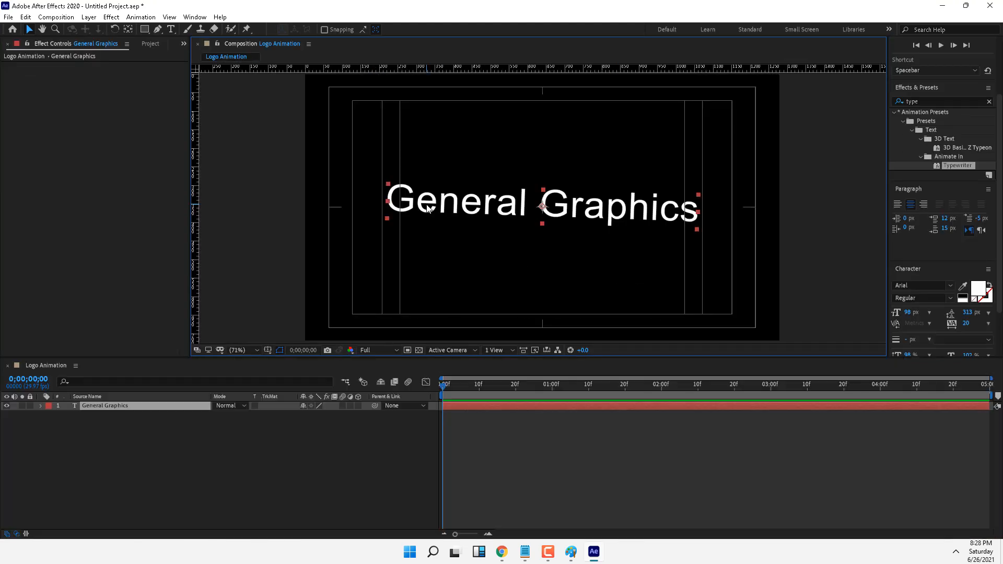
key("grave")
key("grave")
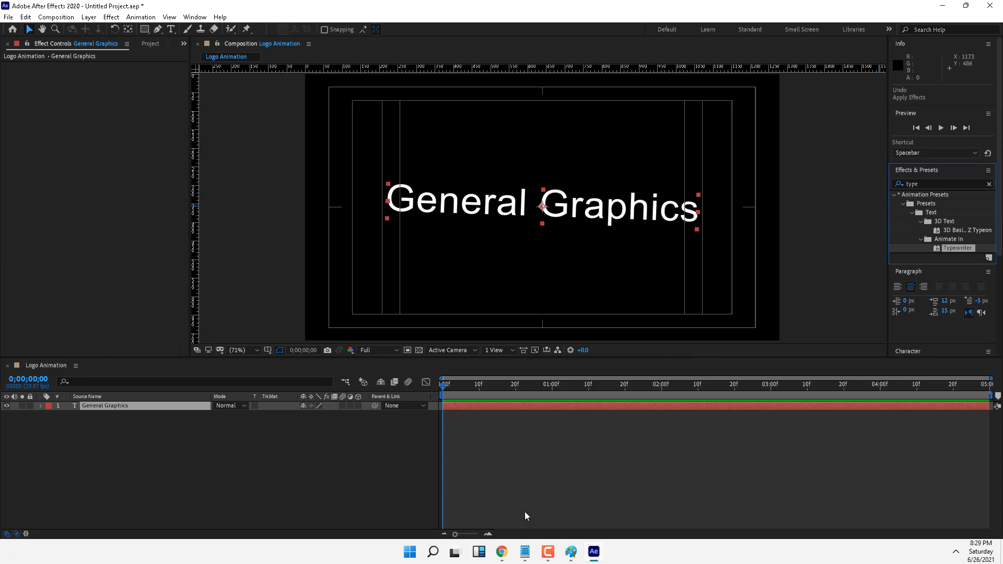
Magnify the "General Graphics" text in the composition view up to 1600% several times, resetting the magnification to Fit in between
left_click(502, 210)
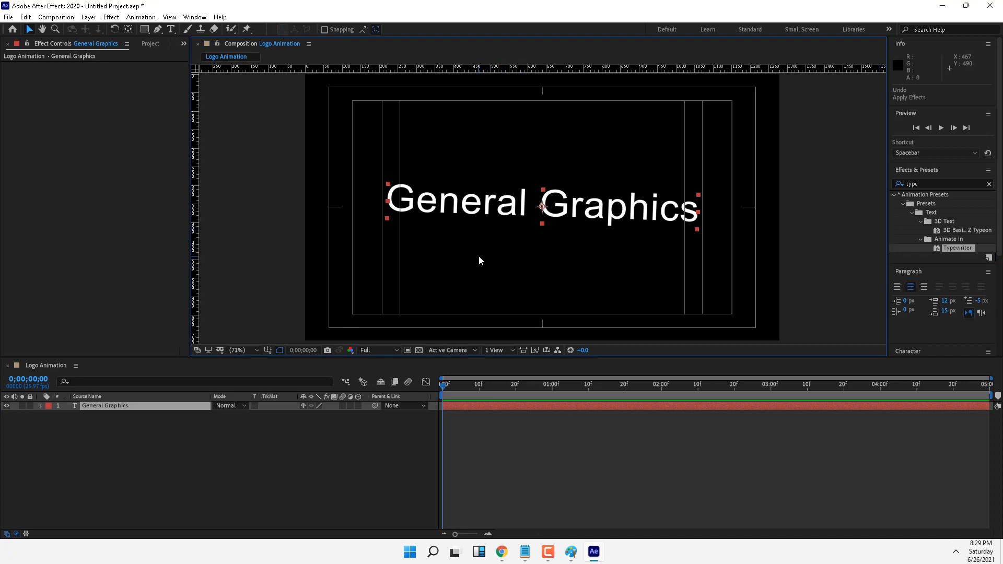
scroll(481, 261, "up", 5)
left_click(235, 350)
left_click(251, 163)
left_click(239, 349)
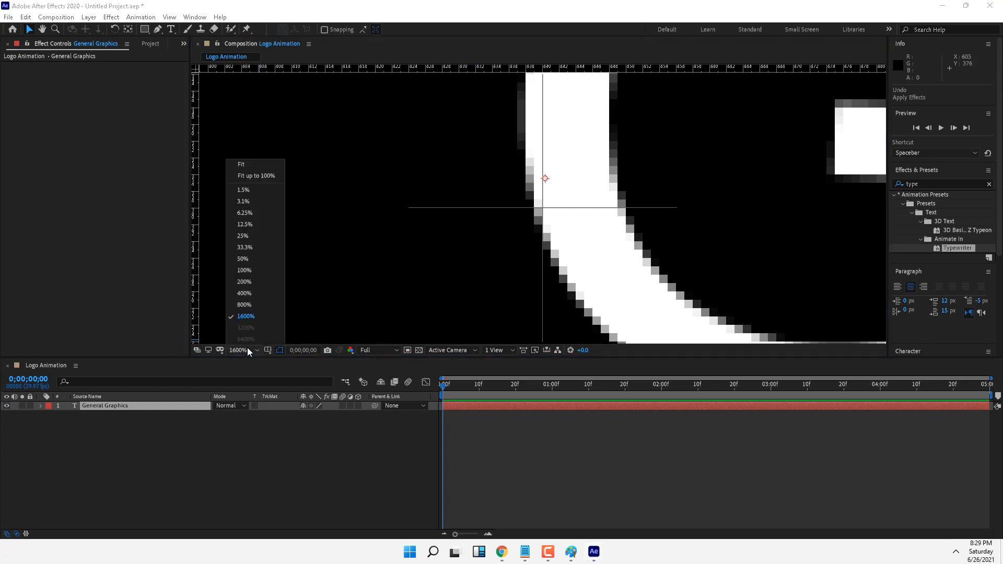
left_click(261, 164)
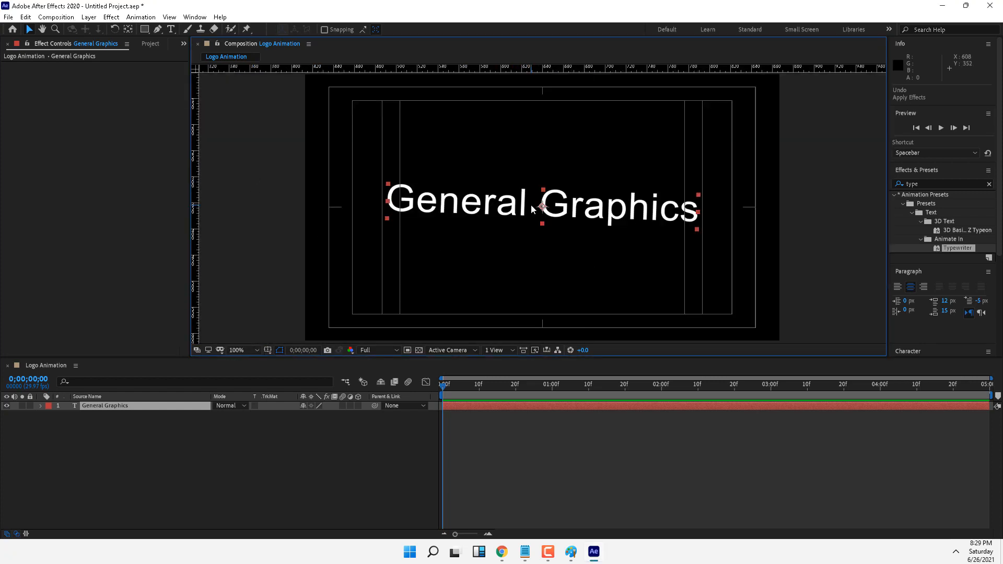
scroll(542, 208, "up", 7)
left_click(240, 350)
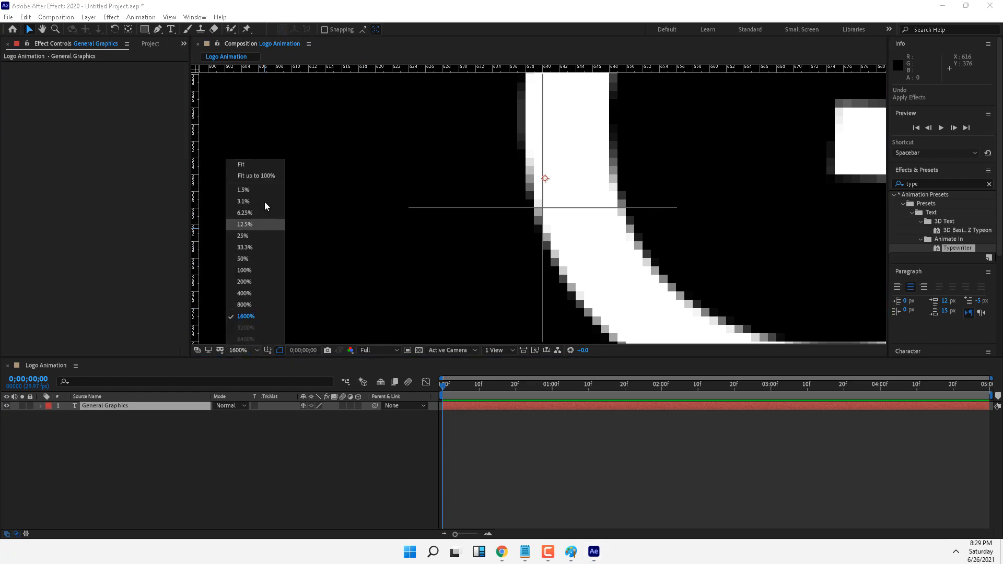
left_click(260, 163)
scroll(572, 221, "up", 7)
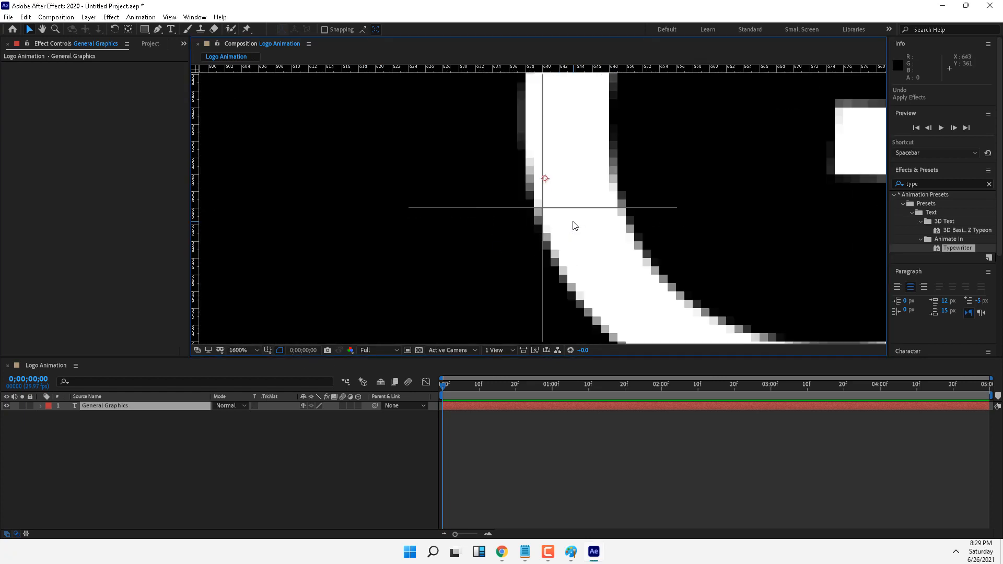
Reduce the composition view's magnification from the close-up, pan around the text at 100%, and set the magnification to Fit
left_click(240, 350)
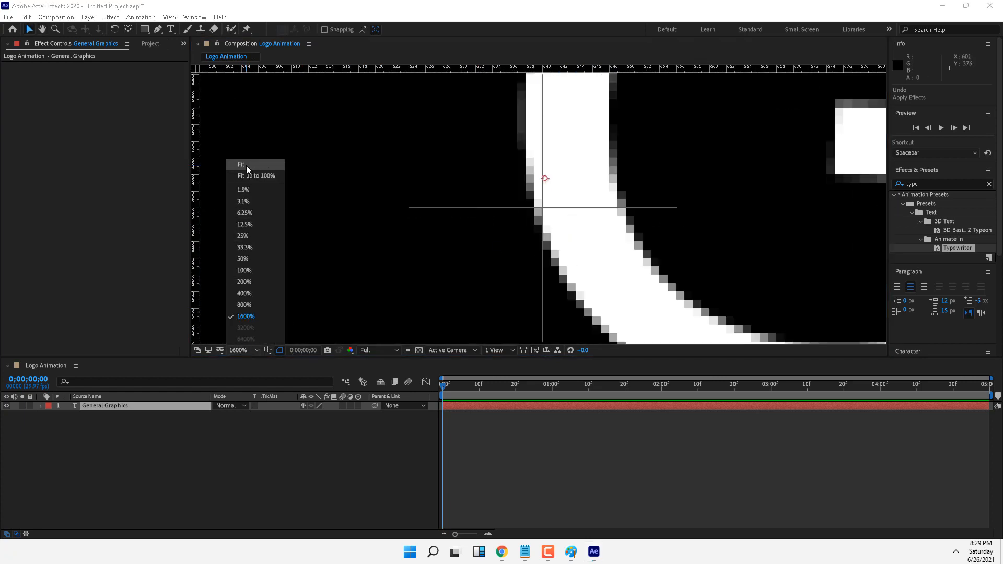
left_click(260, 172)
left_click_drag(584, 194, 580, 225)
key("v")
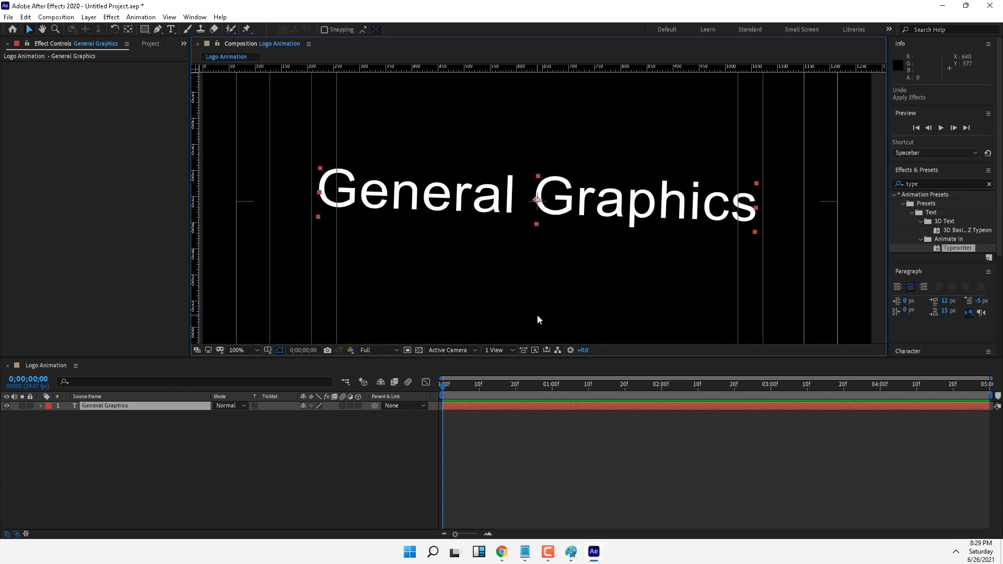
left_click(243, 350)
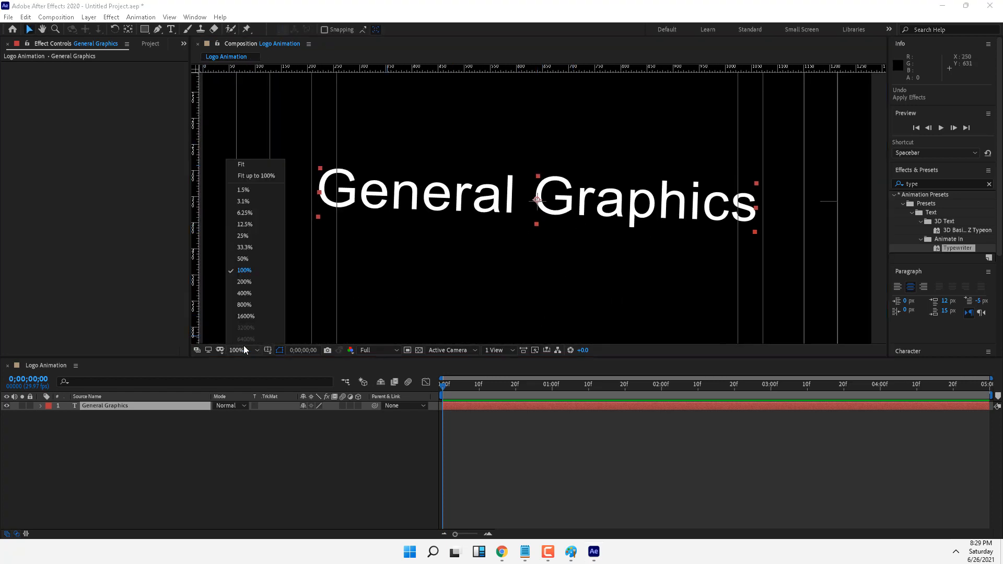
left_click(246, 164)
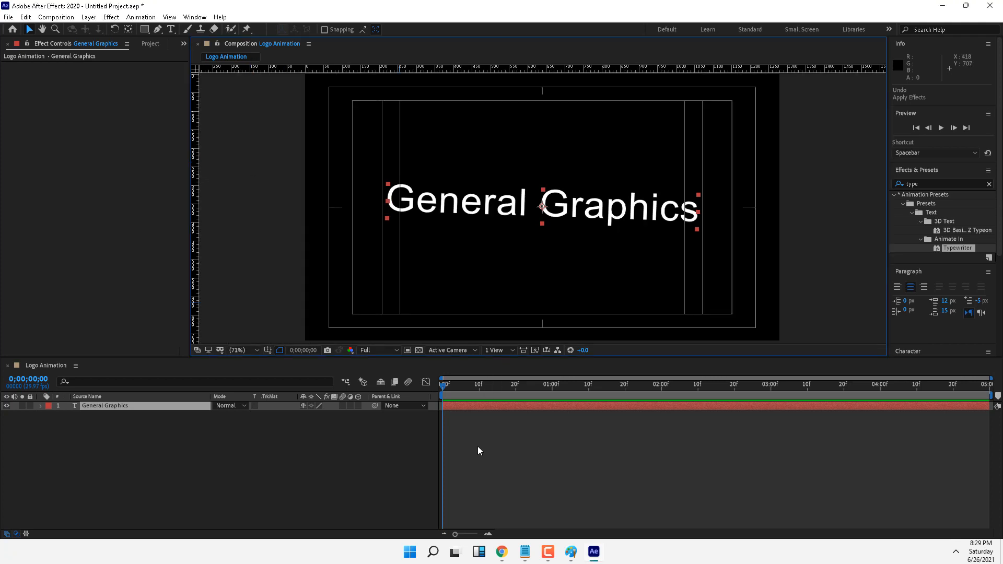